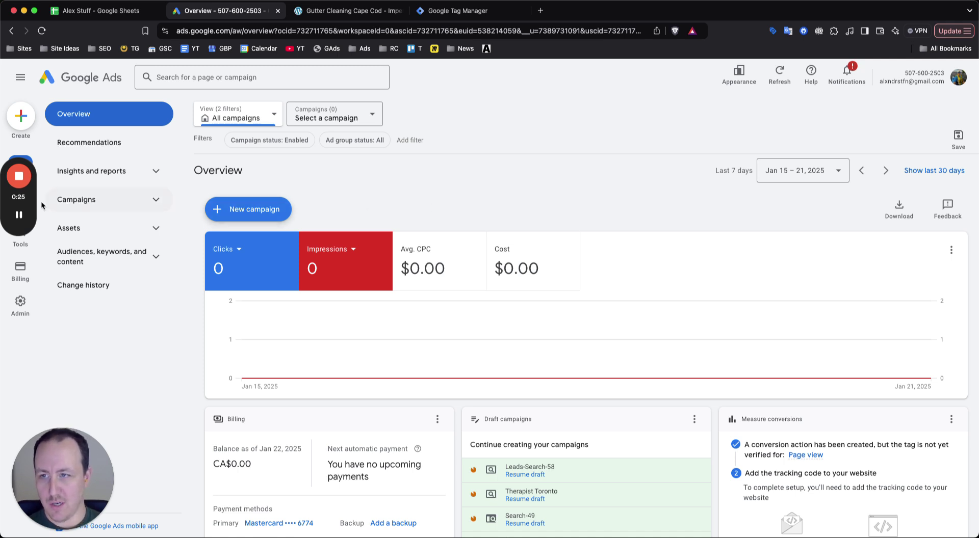
Glance at the Imperial Gutters website, then return to the Google Ads overview
left_click_drag(28, 209, 31, 394)
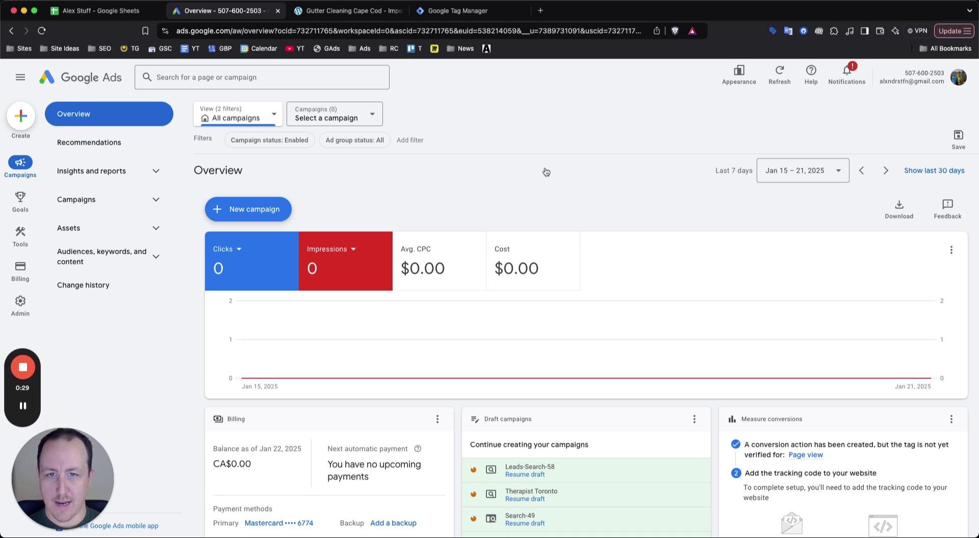
left_click(351, 11)
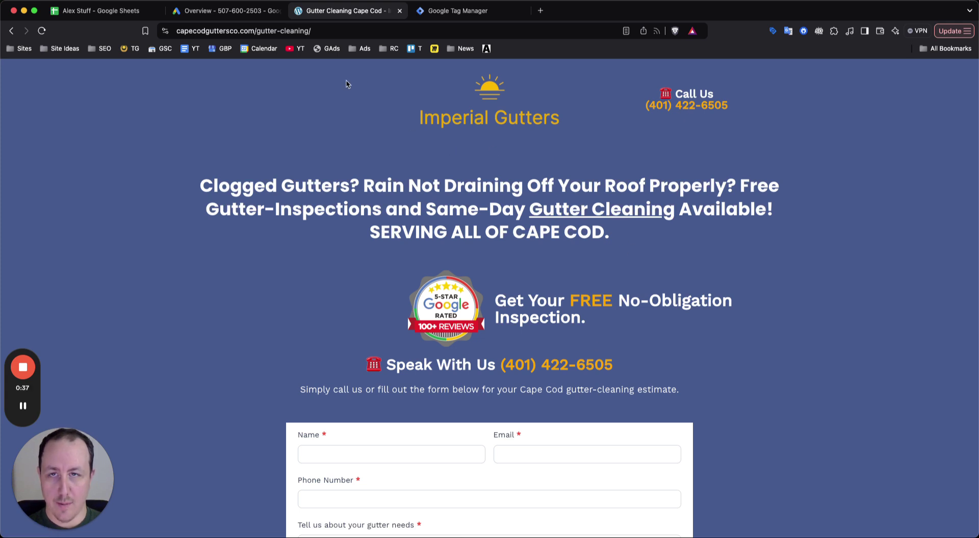
left_click(211, 12)
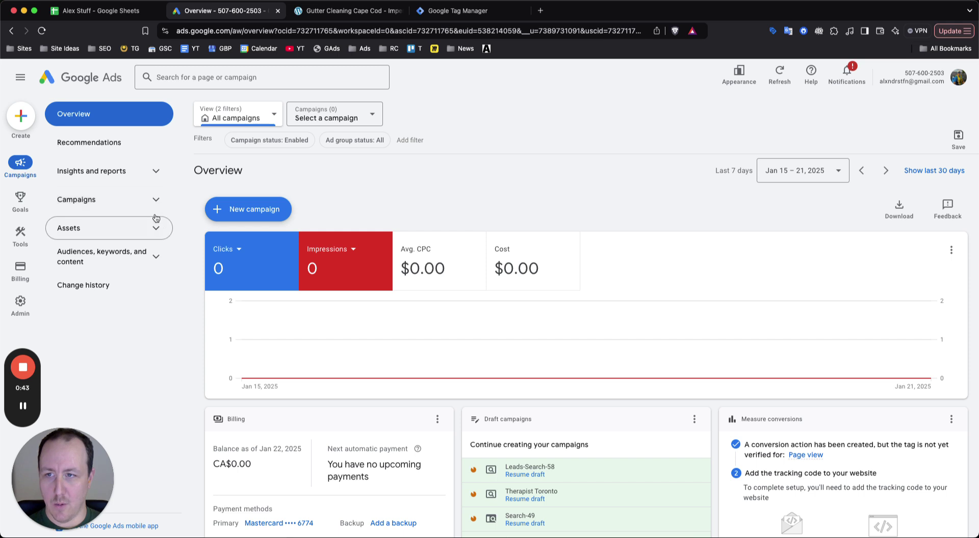
From the conversions summary, create a phone-call conversion tracking calls to the website's number
mouse_move(21, 200)
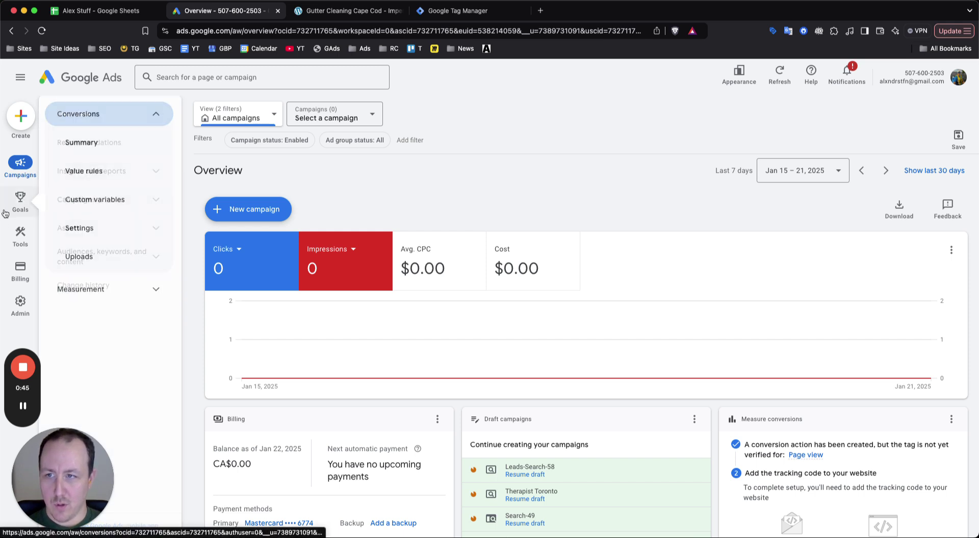
left_click(81, 113)
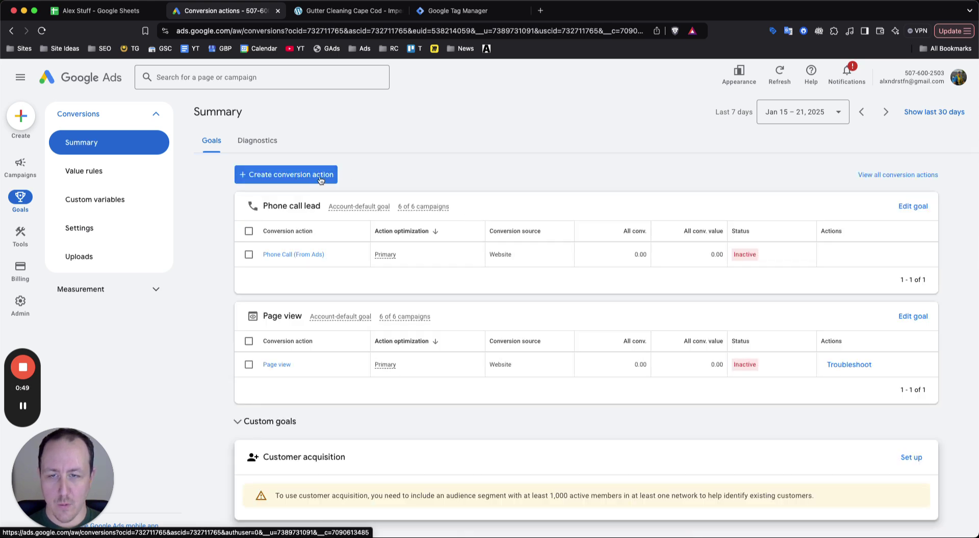
left_click(320, 176)
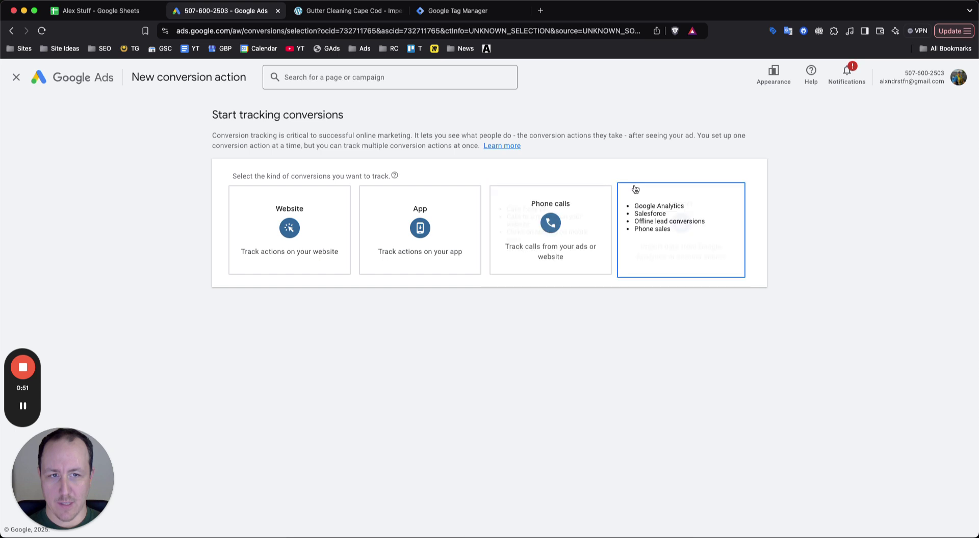
mouse_move(526, 230)
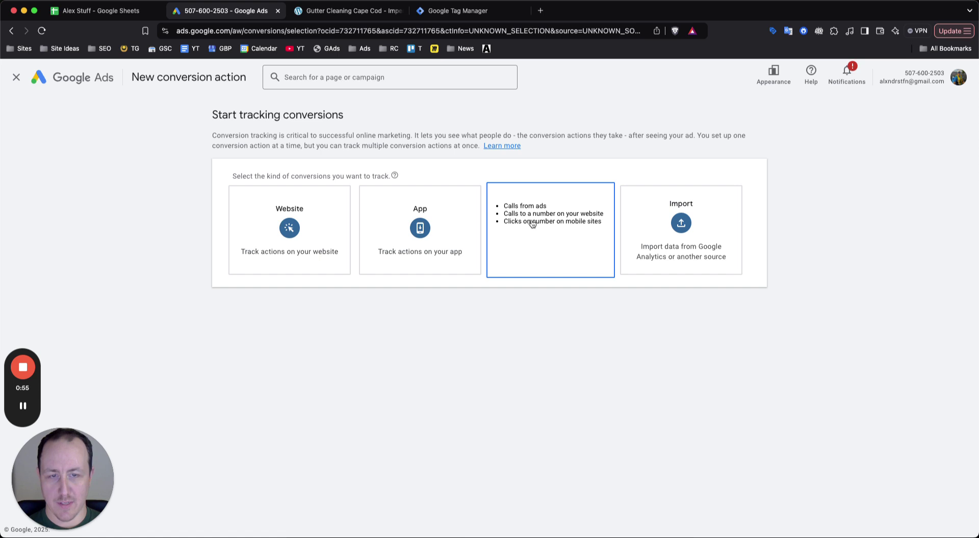
left_click(528, 220)
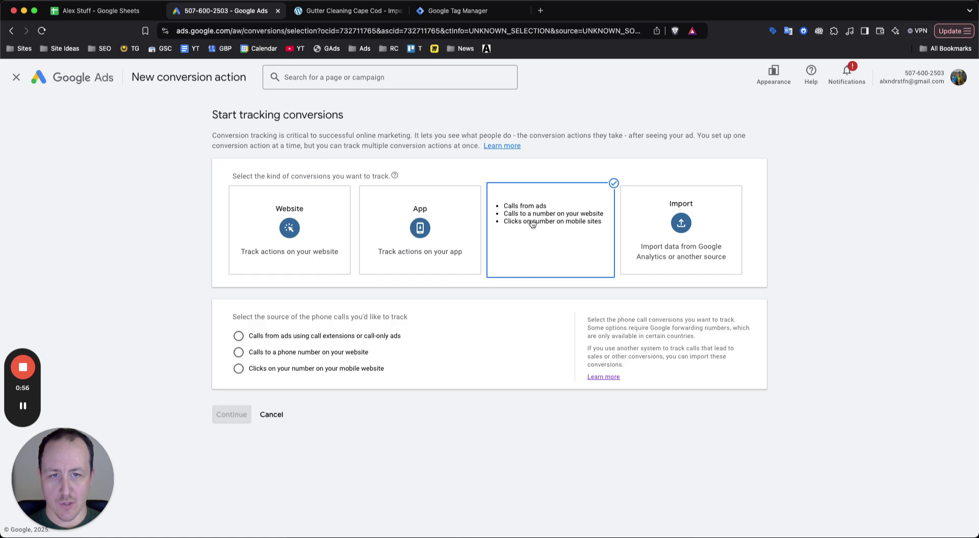
left_click(301, 354)
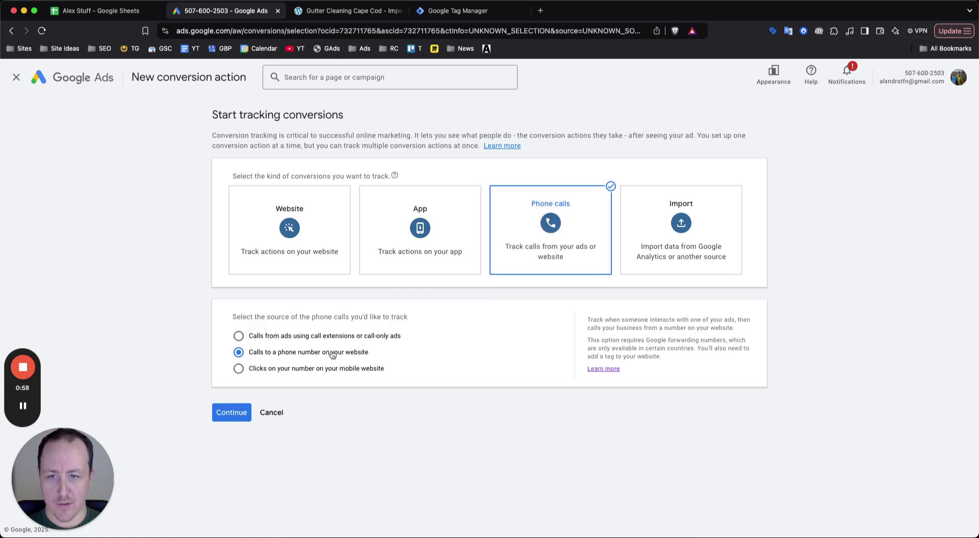
left_click(232, 416)
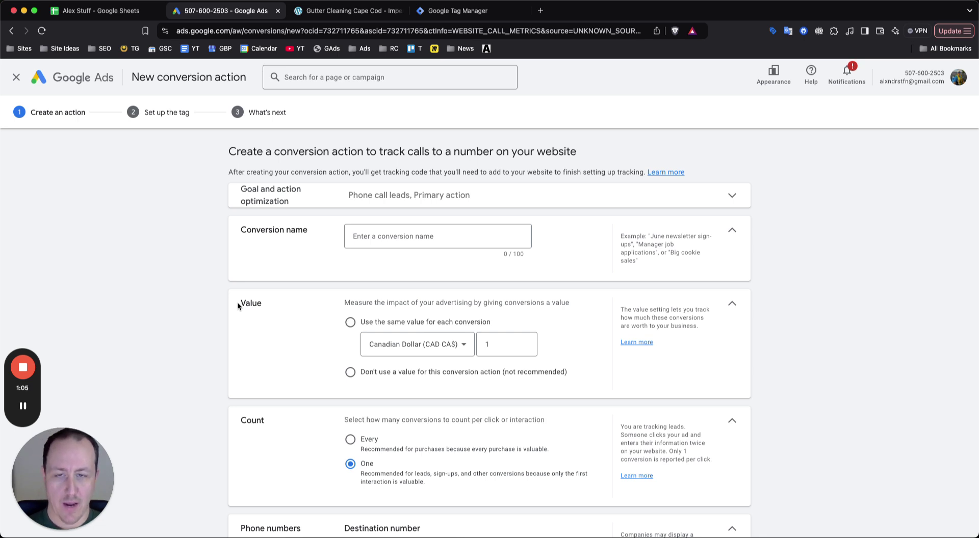
Name the conversion 'Call From Google Ads on Website' and set it to use no conversion value
left_click(399, 235)
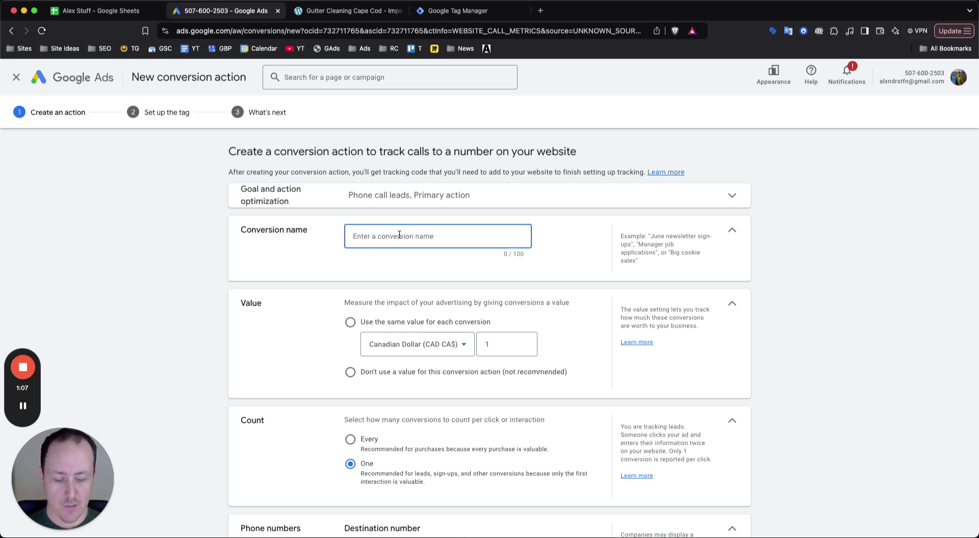
type("Call From Go")
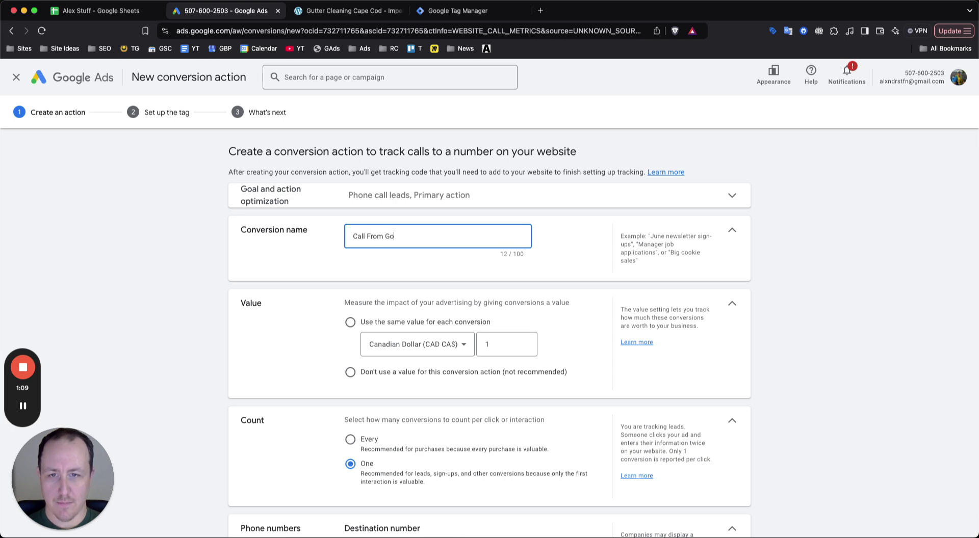
type("ogle Ads on Websit")
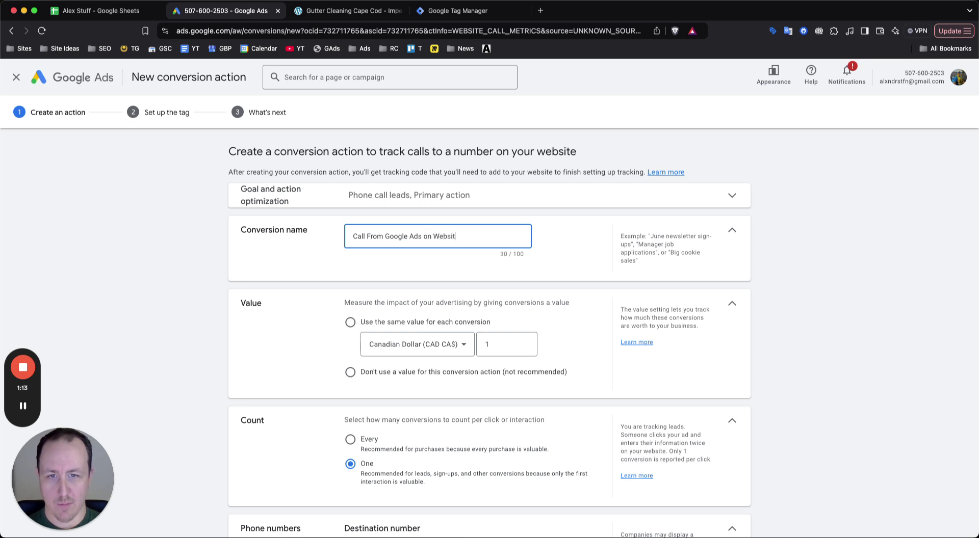
left_click(383, 365)
scroll(382, 364, "down", 1)
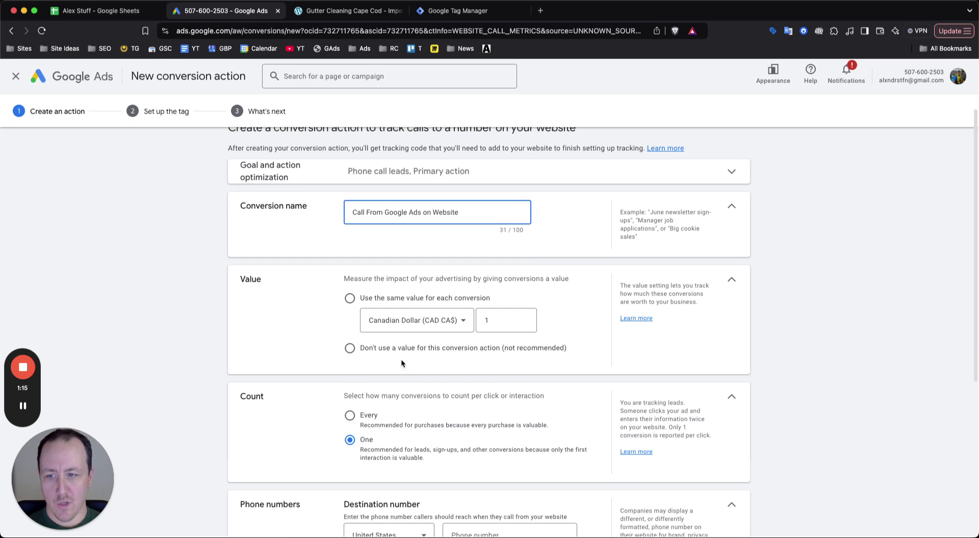
left_click(351, 348)
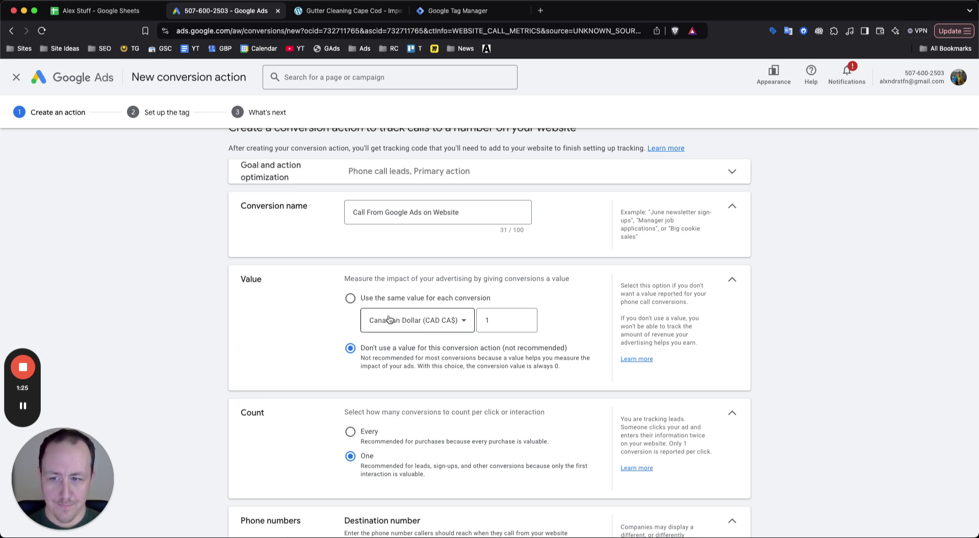
scroll(400, 331, "down", 1)
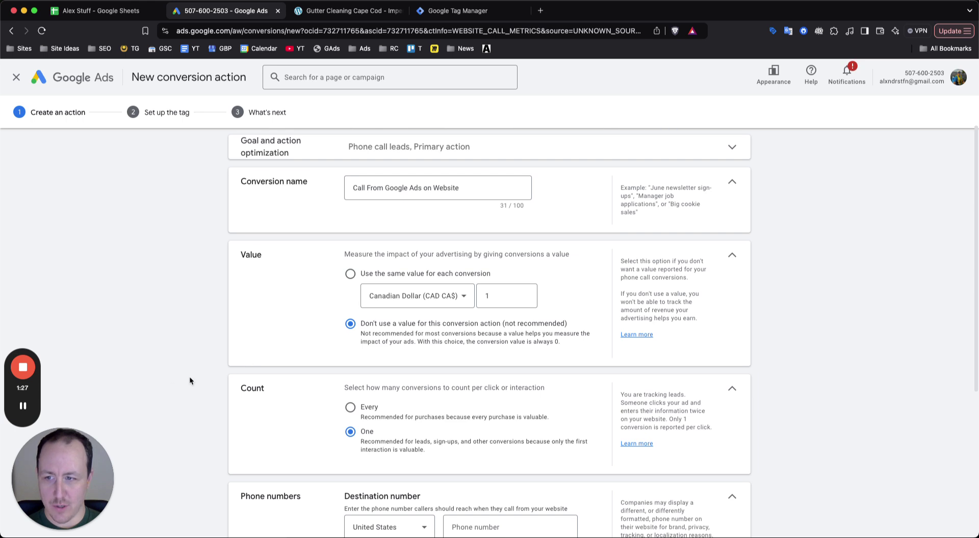
scroll(412, 375, "down", 1)
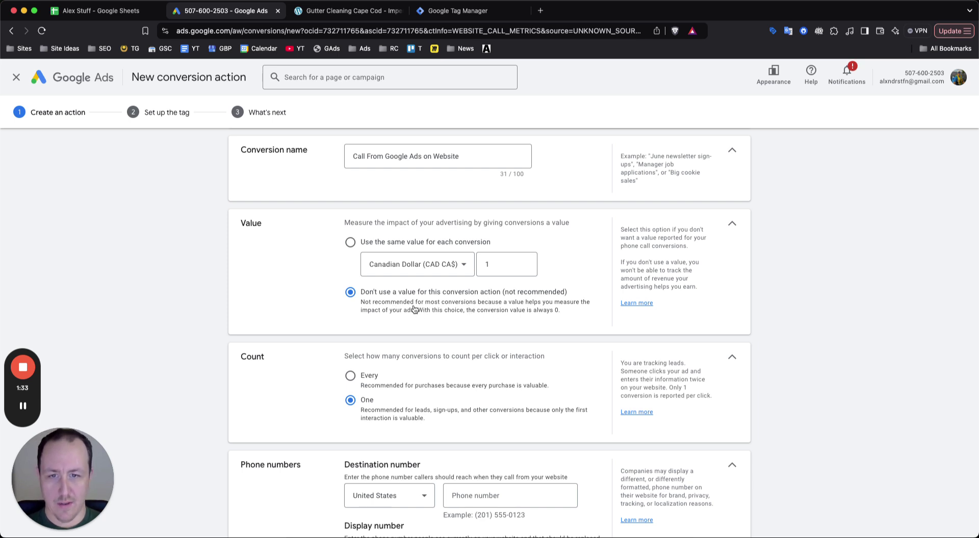
scroll(474, 305, "down", 1)
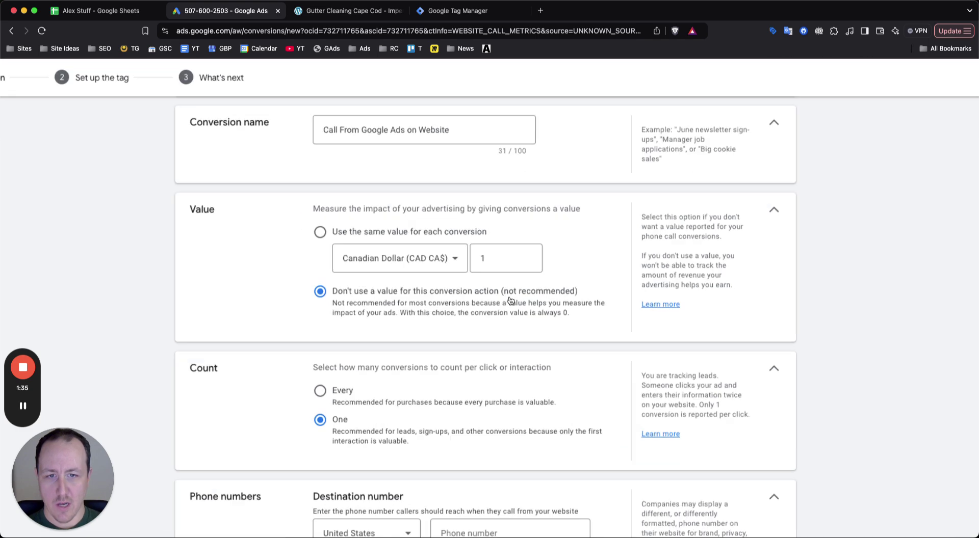
scroll(490, 306, "up", 1)
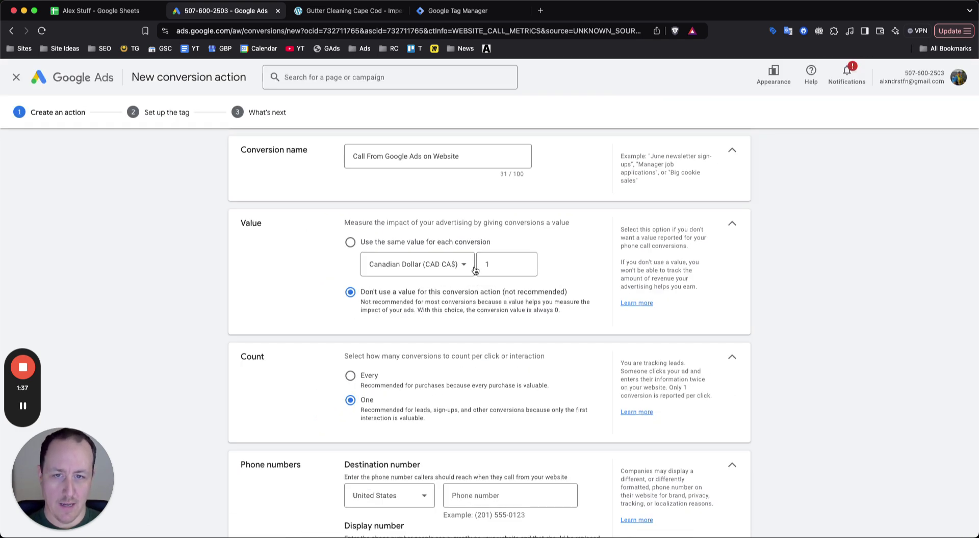
Copy the business phone number from the Imperial Gutters website into the destination number field
scroll(294, 349, "down", 3)
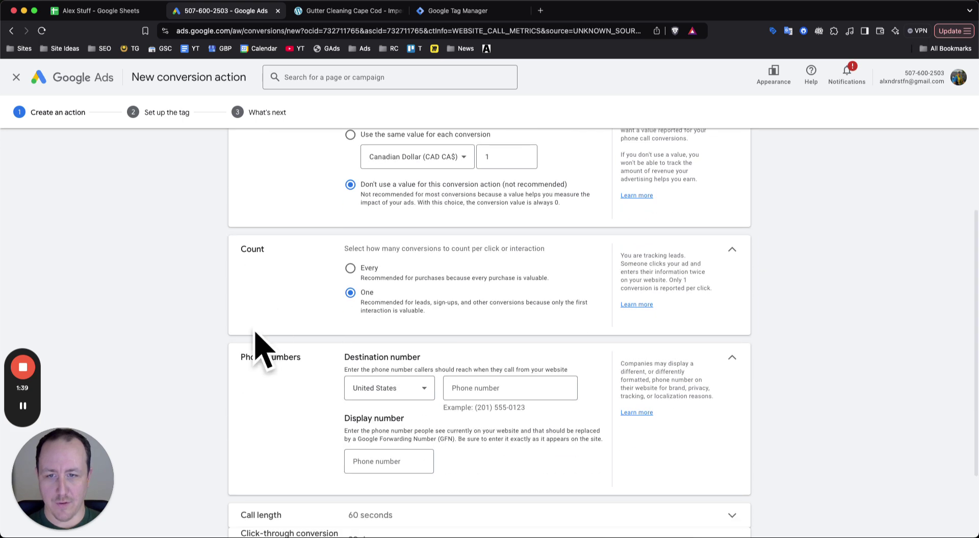
scroll(388, 306, "down", 1)
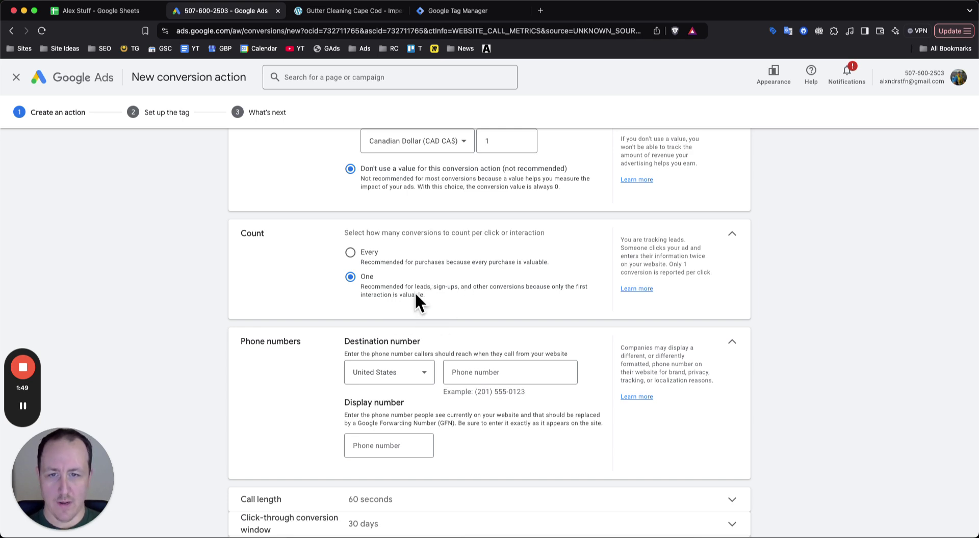
scroll(401, 297, "up", 3)
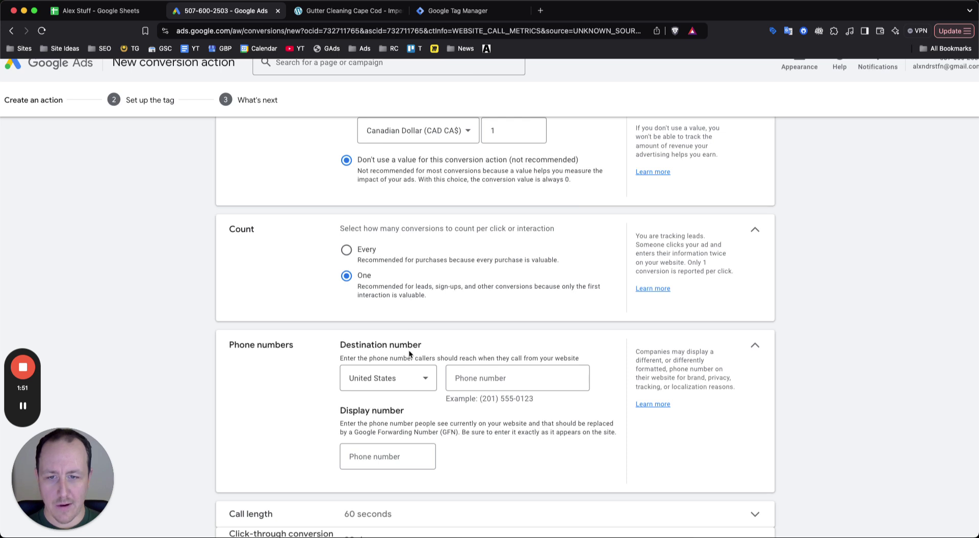
scroll(433, 293, "down", 2)
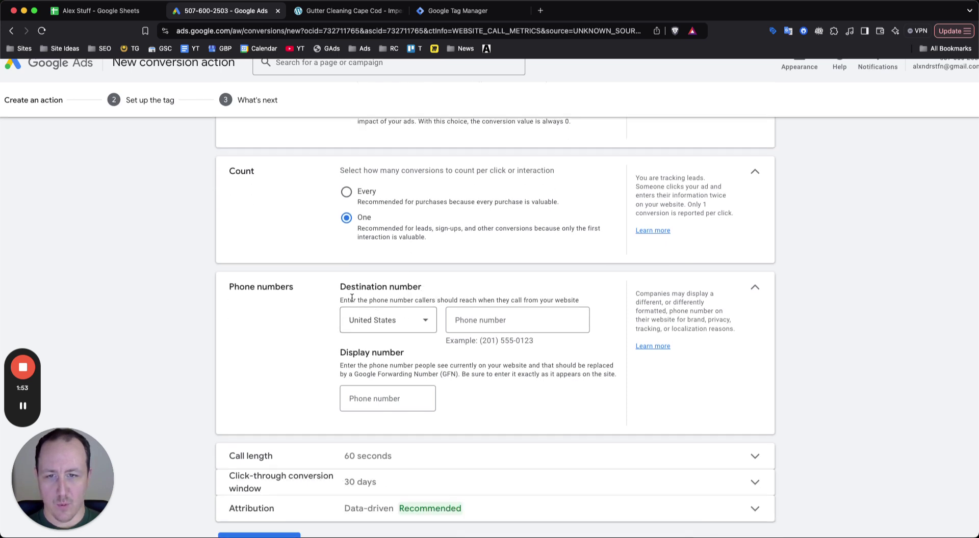
left_click_drag(341, 300, 578, 300)
left_click(520, 321)
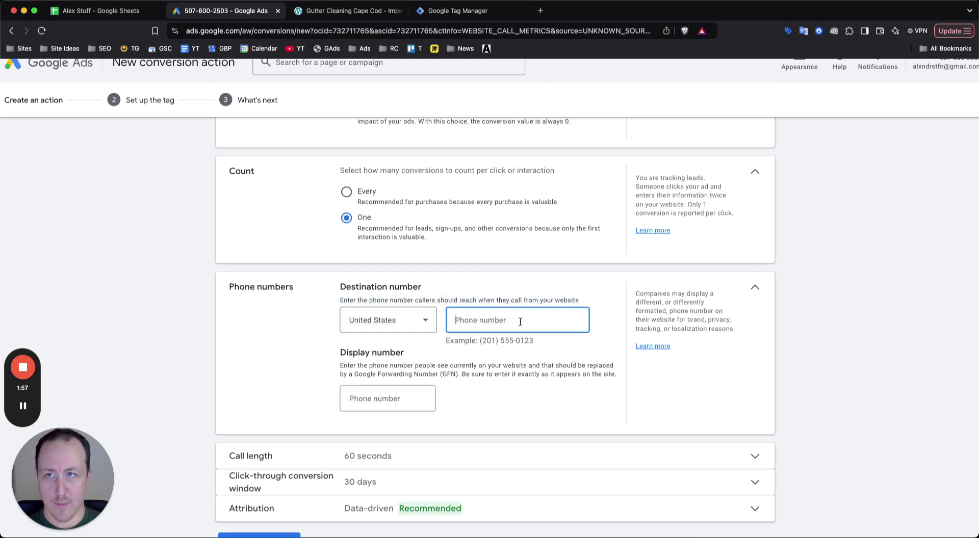
left_click(396, 394)
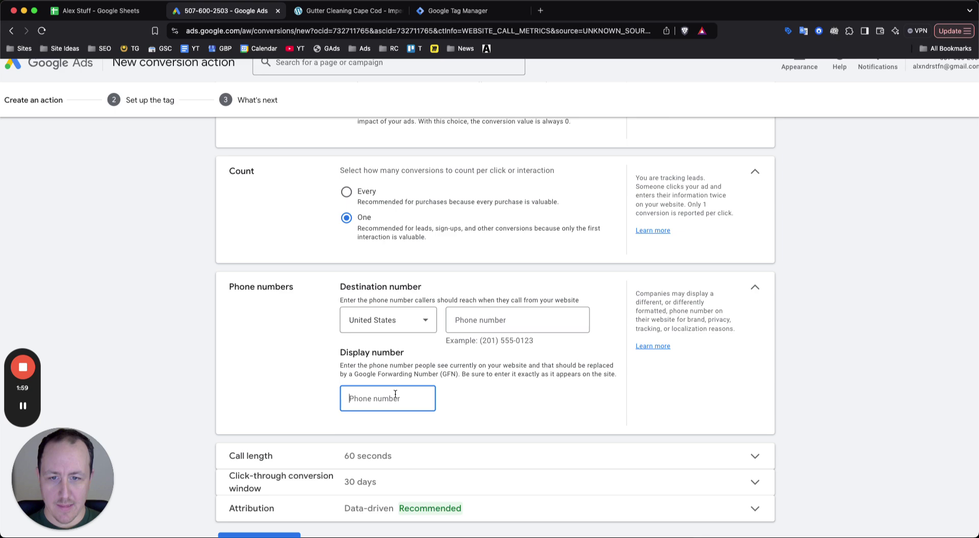
left_click(458, 320)
key("ctrl+Tab")
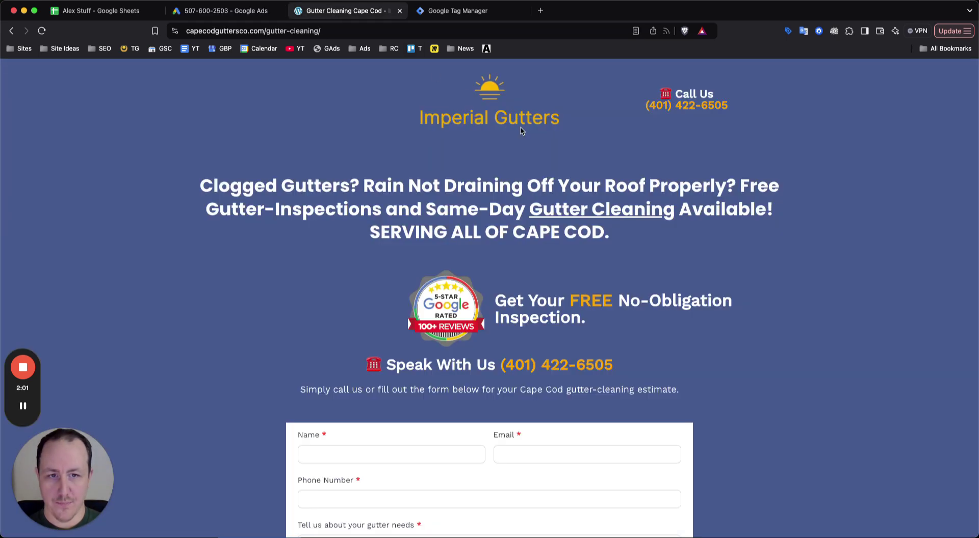
left_click_drag(615, 367, 502, 366)
key("super+c")
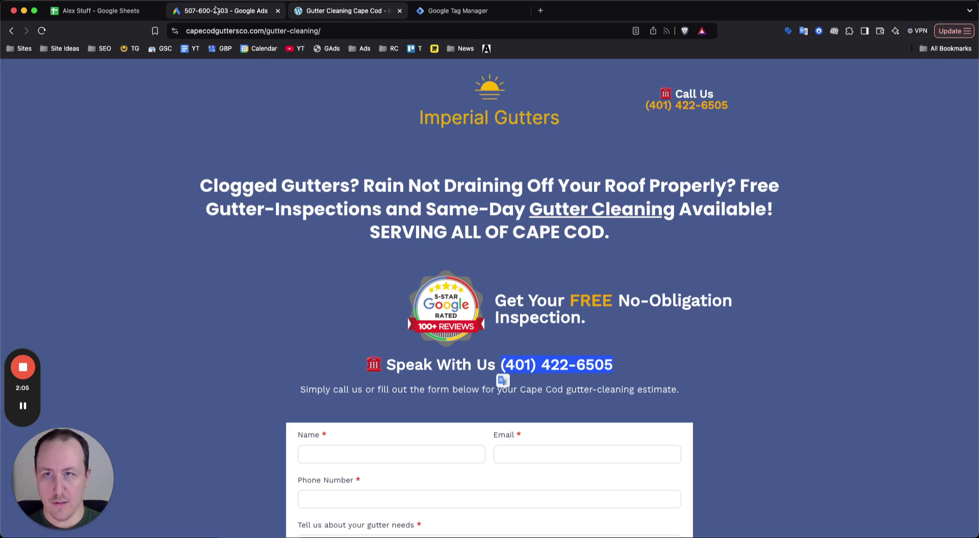
key("ctrl+shift+Tab")
key("super+v")
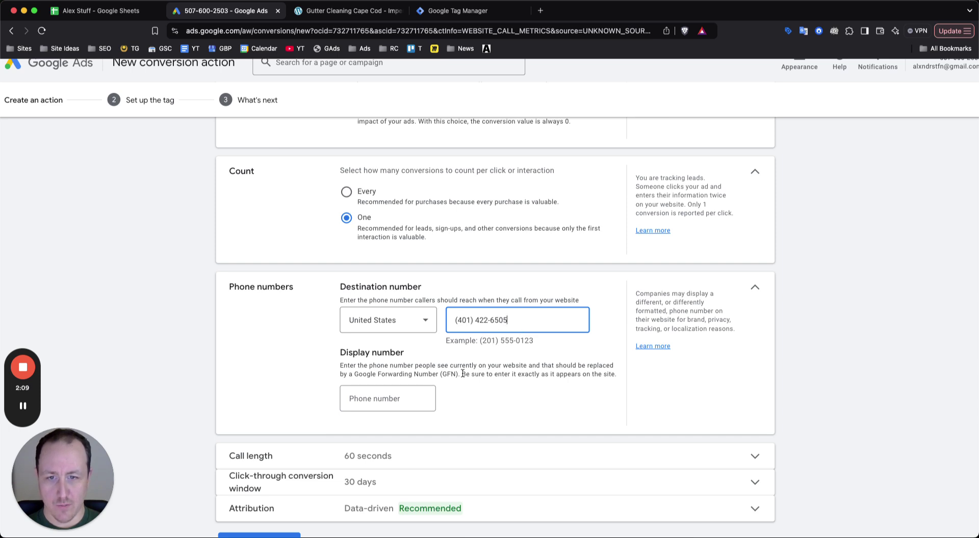
Paste the same business phone number as the display number
left_click_drag(340, 367, 549, 362)
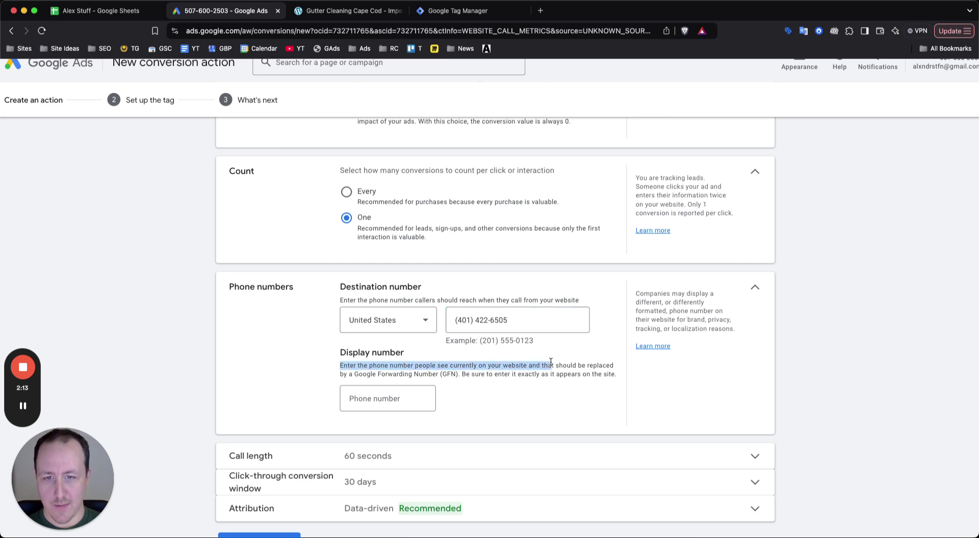
left_click(550, 362)
left_click(399, 397)
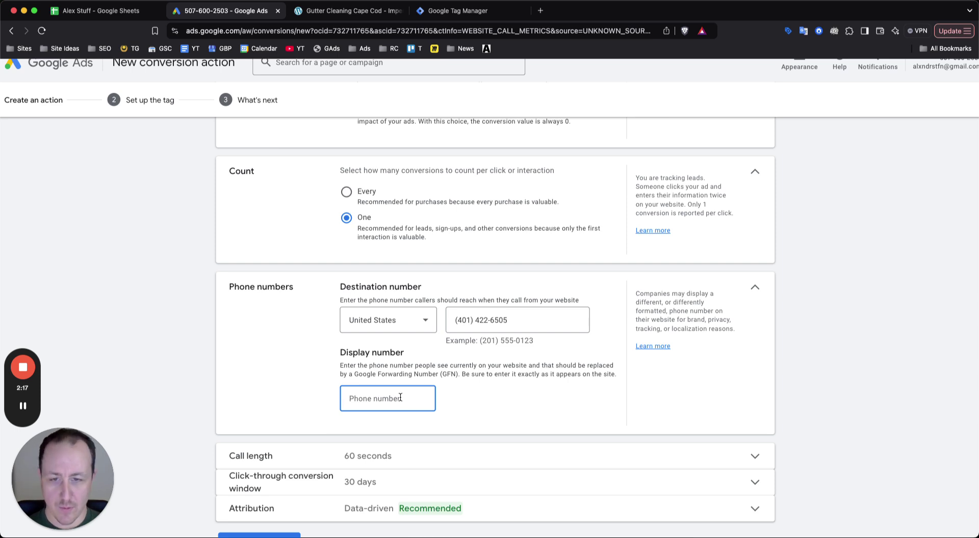
key("super+v")
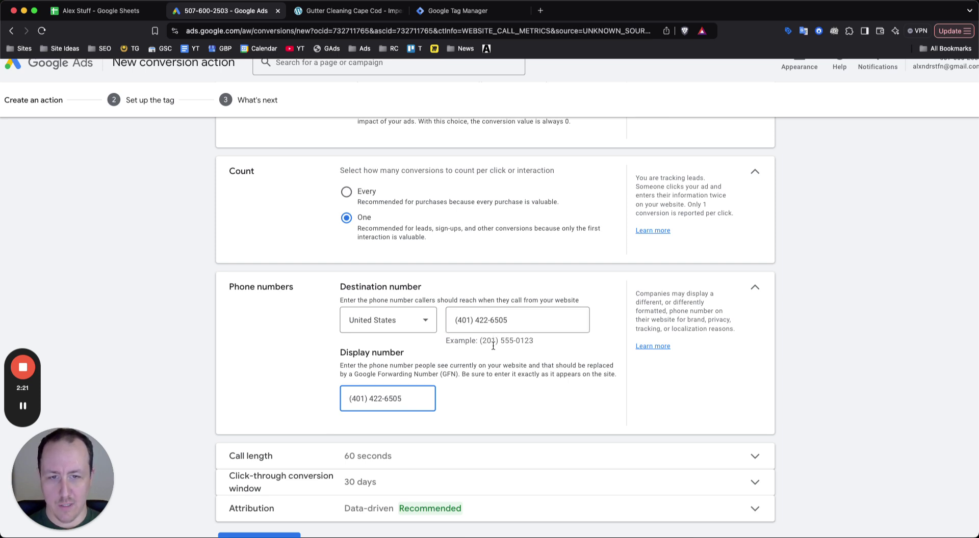
scroll(404, 387, "down", 1)
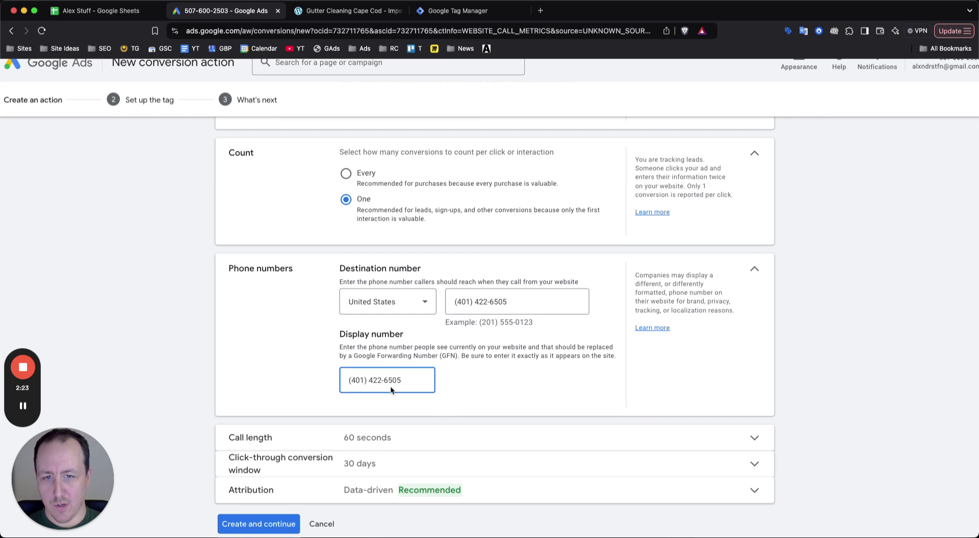
Change the minimum call length from 60 to 45 seconds
left_click(455, 350)
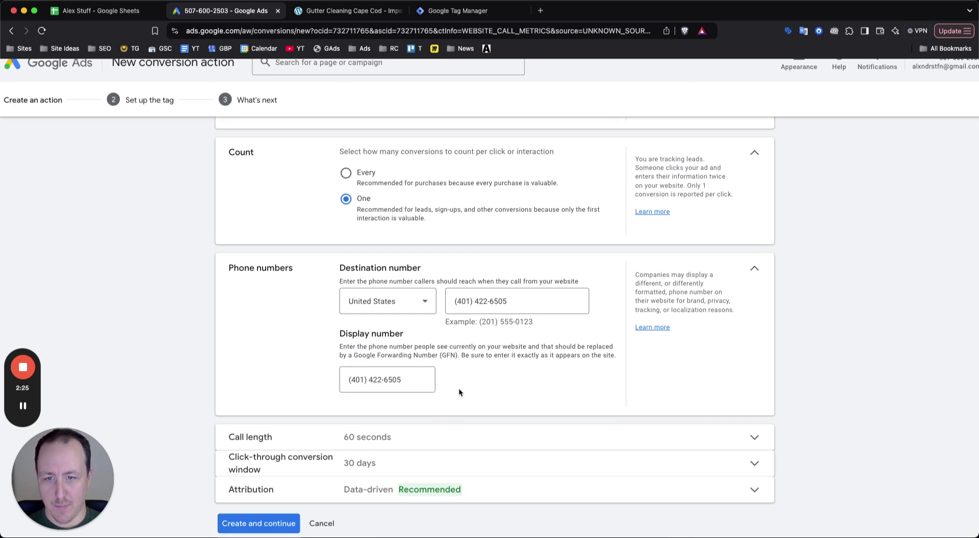
scroll(458, 389, "down", 1)
left_click(457, 402)
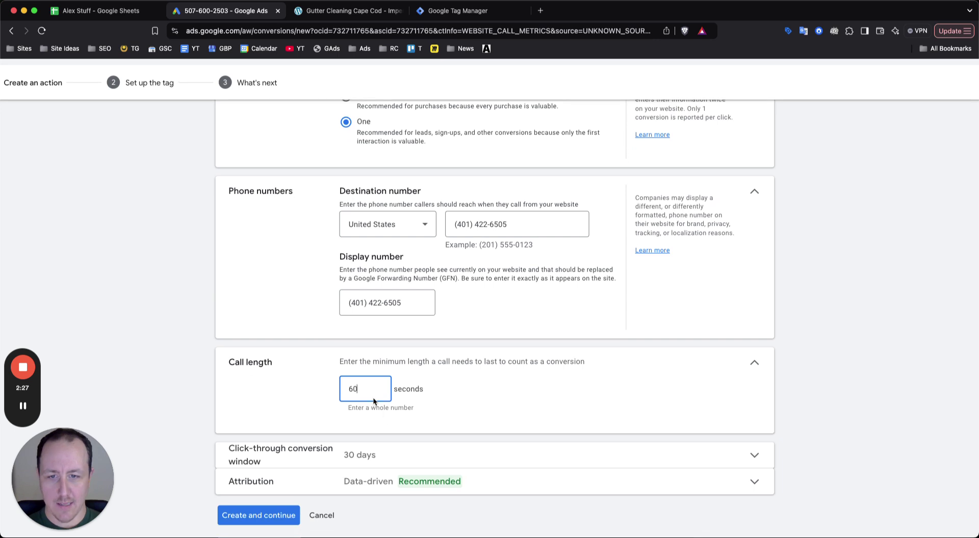
type("45")
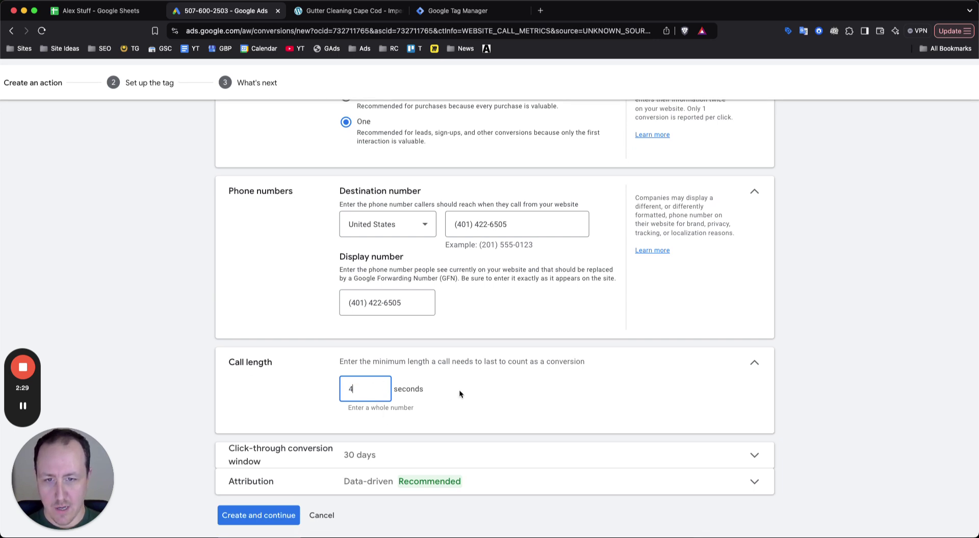
left_click(475, 390)
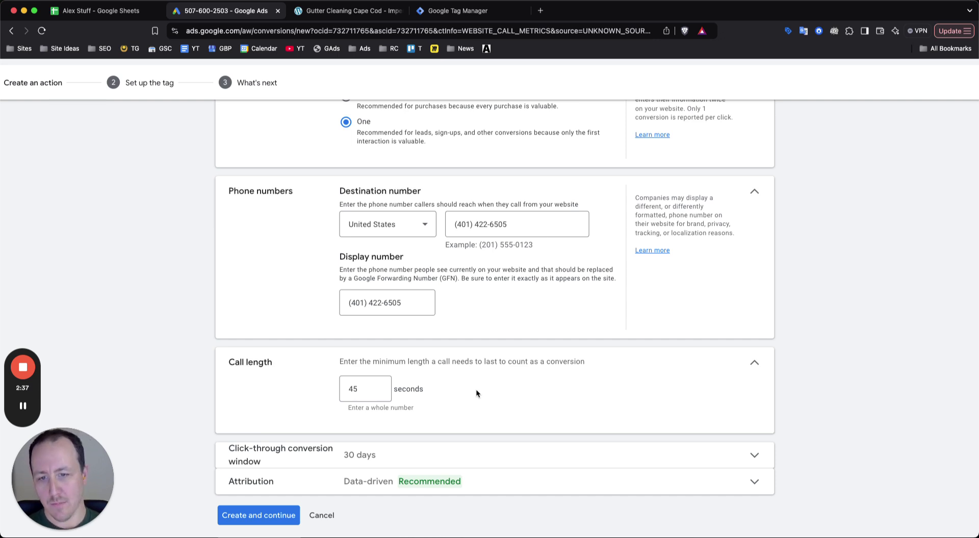
Check the click-through conversion window and create the conversion action
scroll(476, 389, "down", 1)
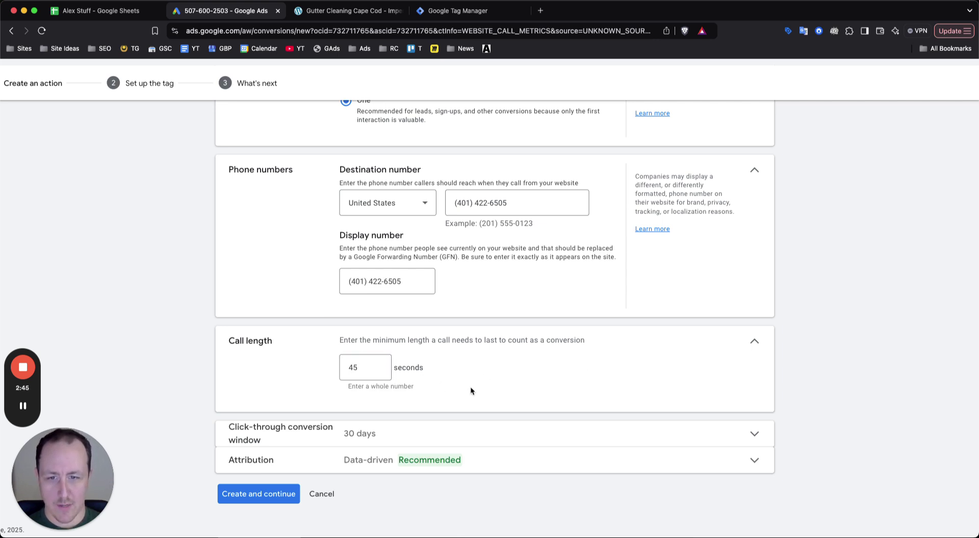
left_click(369, 440)
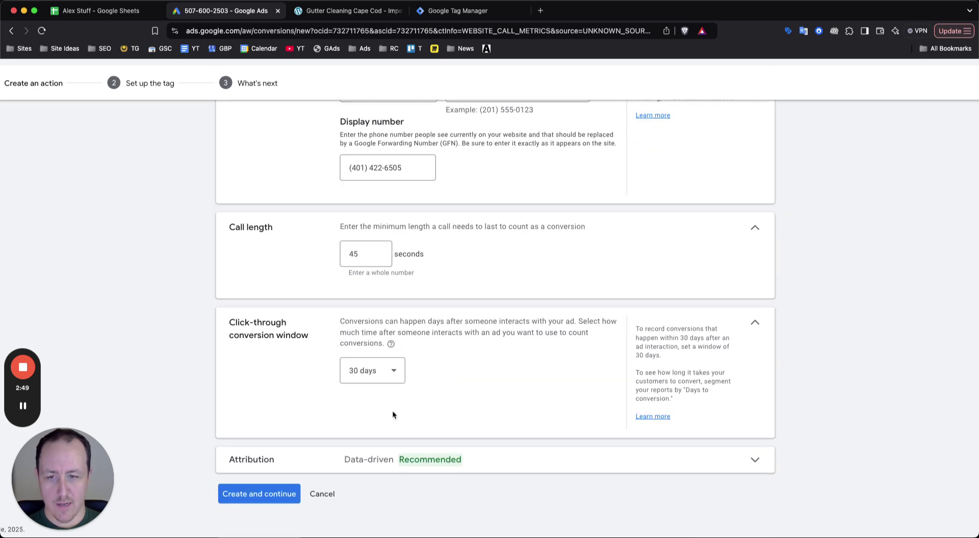
left_click(285, 497)
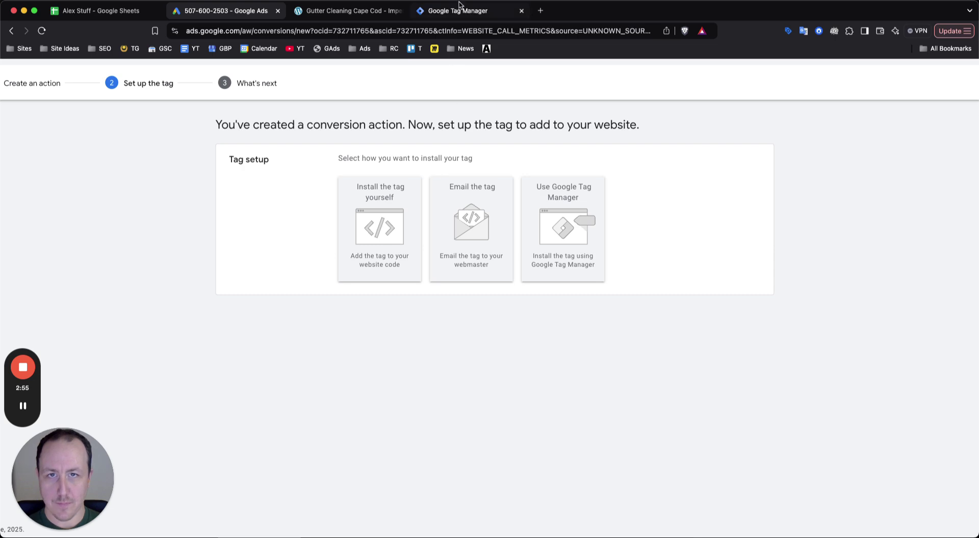
Choose the Google Tag Manager install option to view the conversion ID and label, then list Tag Manager's tags
left_click(459, 12)
left_click(219, 15)
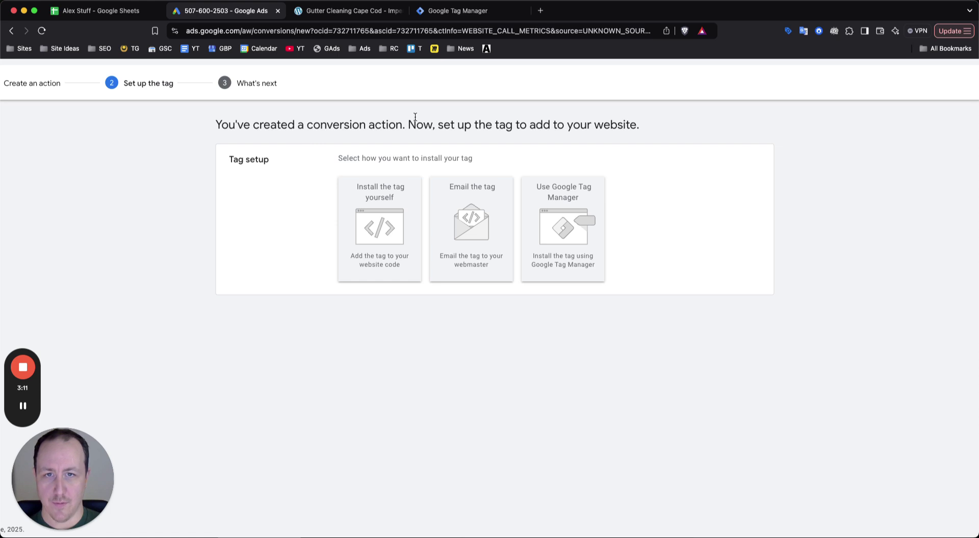
left_click(583, 217)
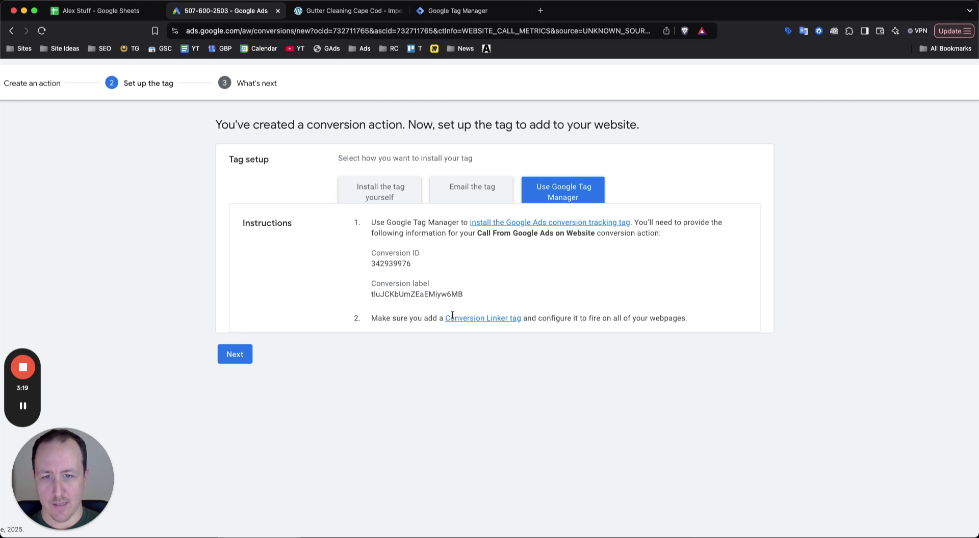
left_click_drag(619, 318, 688, 320)
left_click(406, 362)
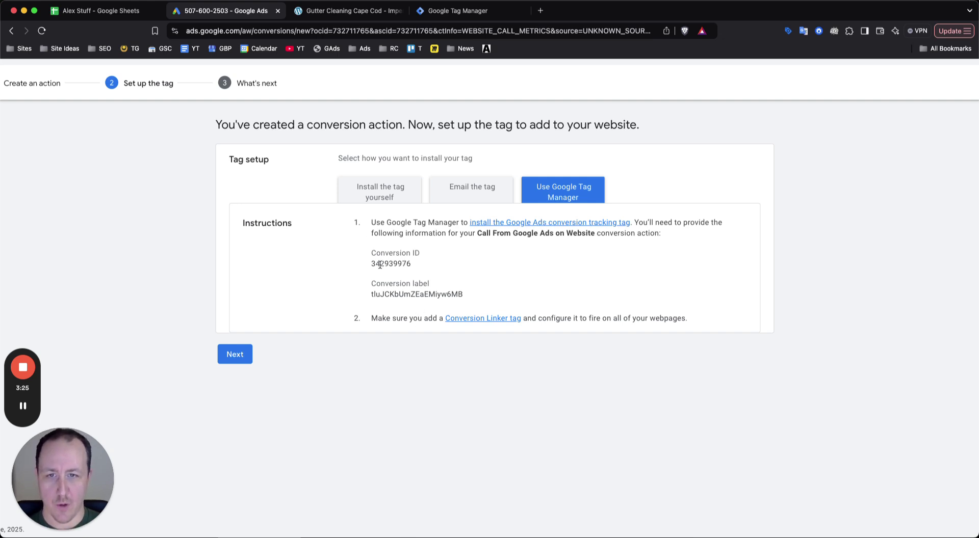
left_click(445, 11)
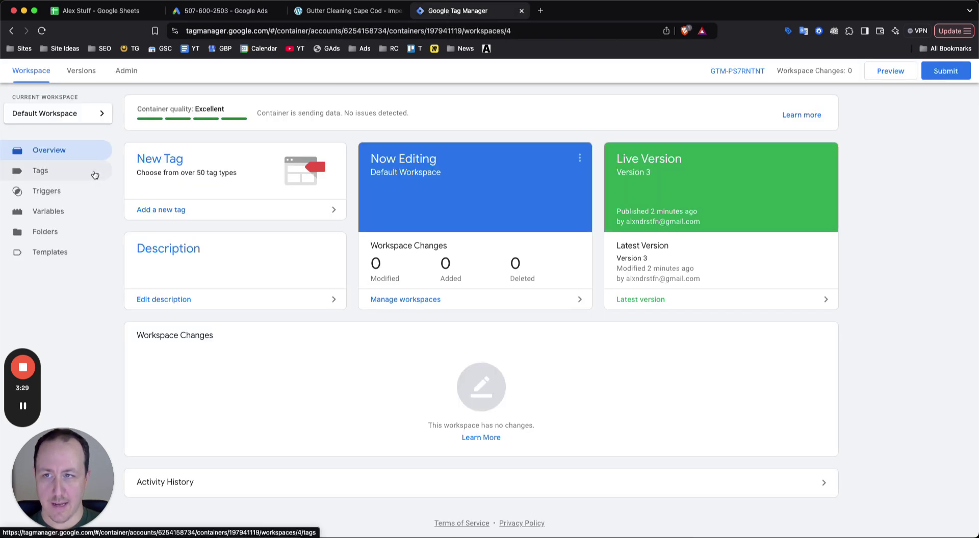
left_click(94, 174)
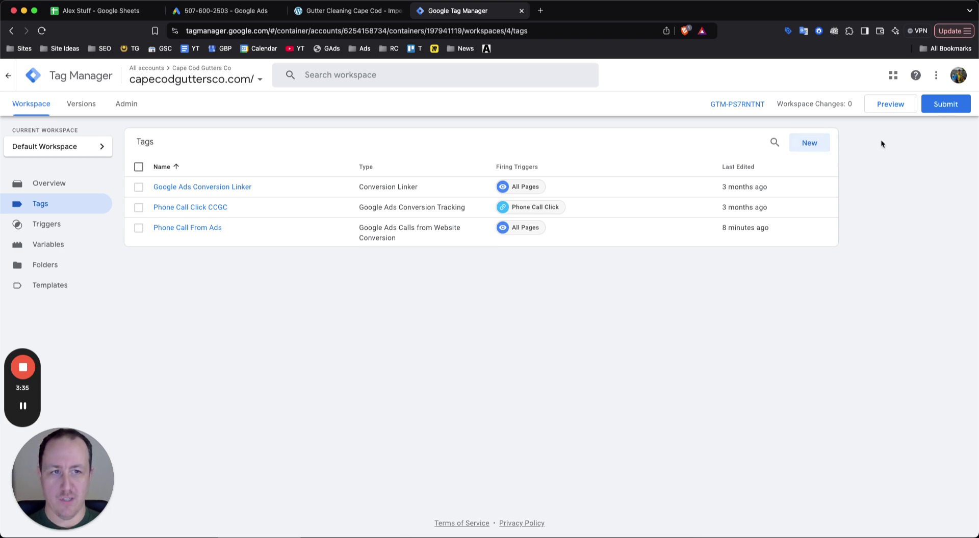
left_click(809, 145)
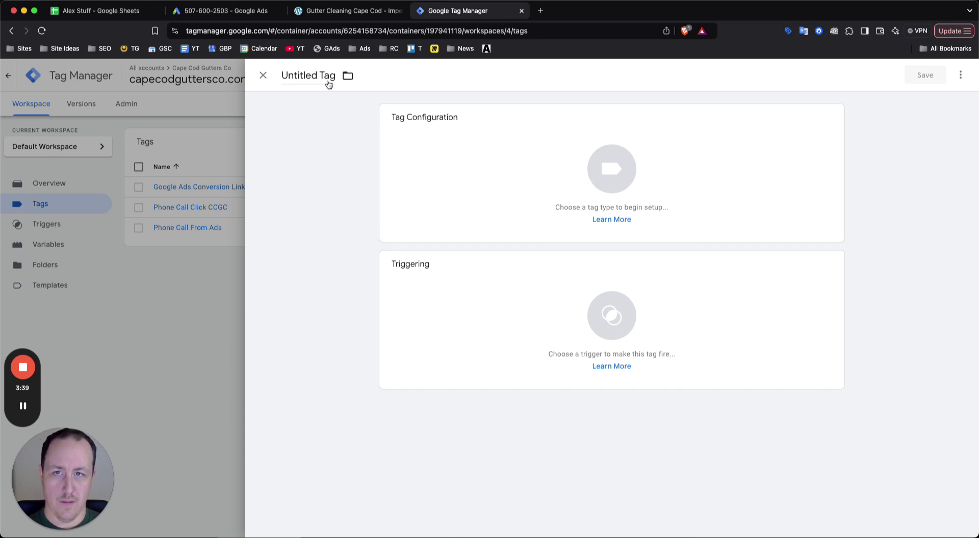
left_click(328, 84)
type("Conver")
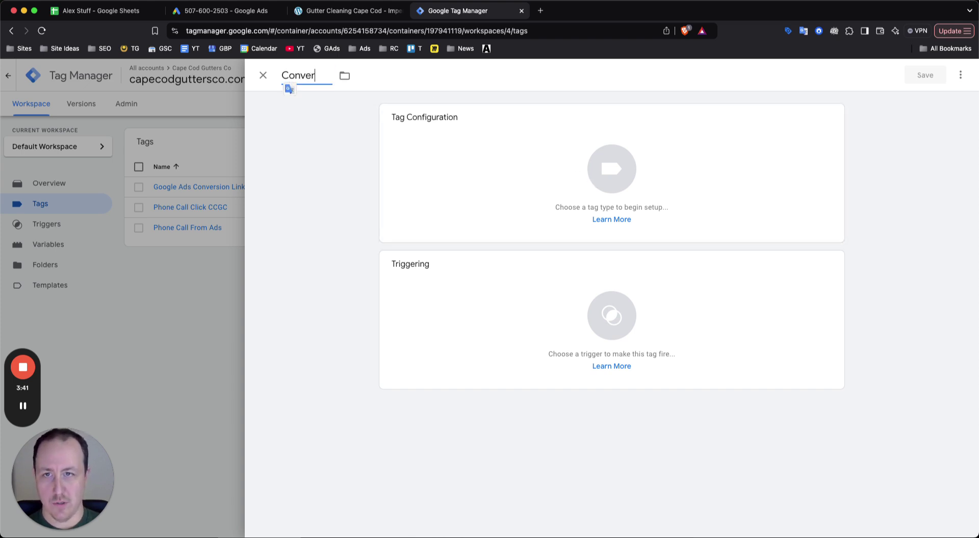
type("sion Linker")
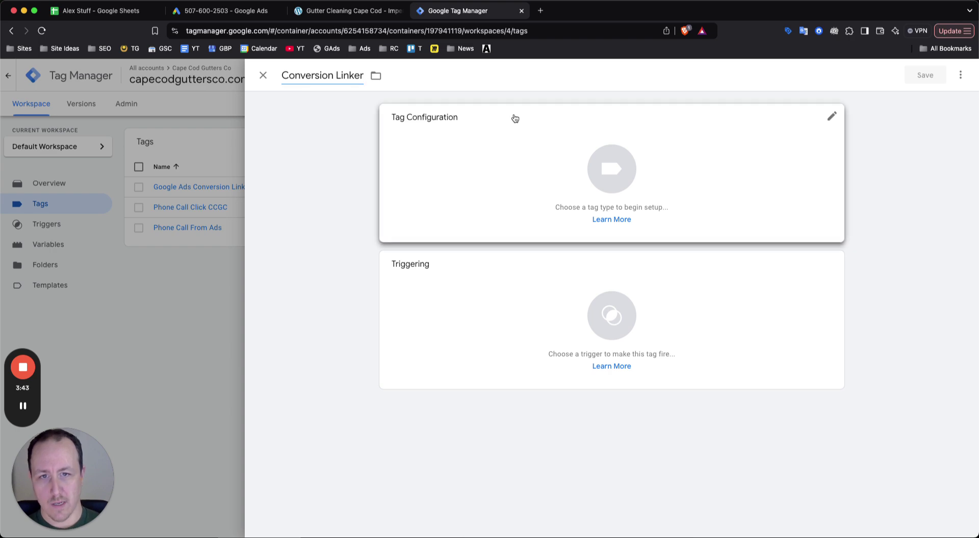
left_click(515, 119)
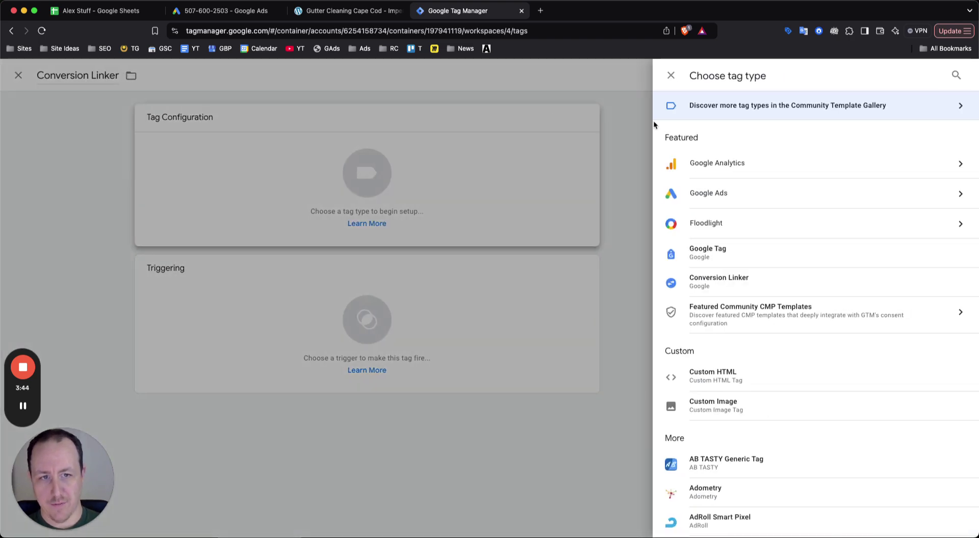
left_click(735, 284)
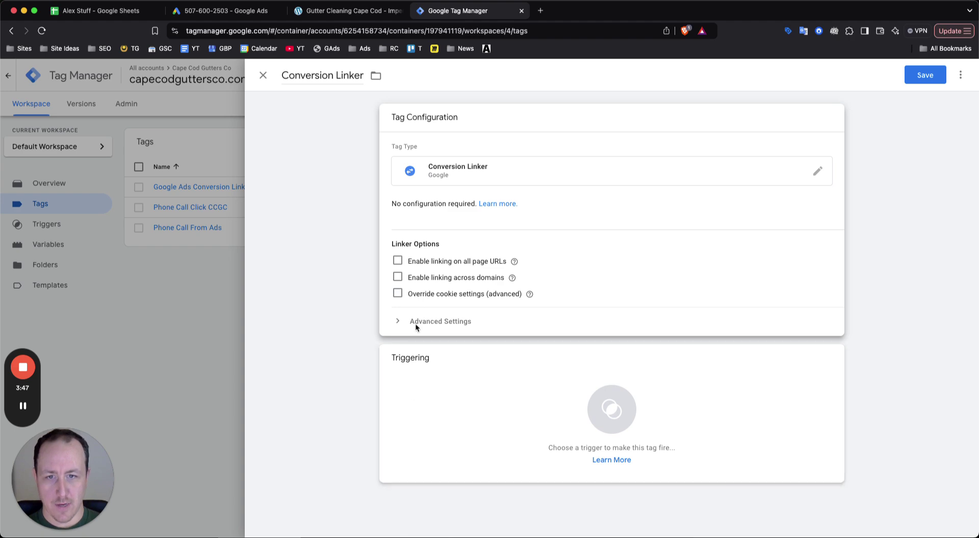
left_click(527, 381)
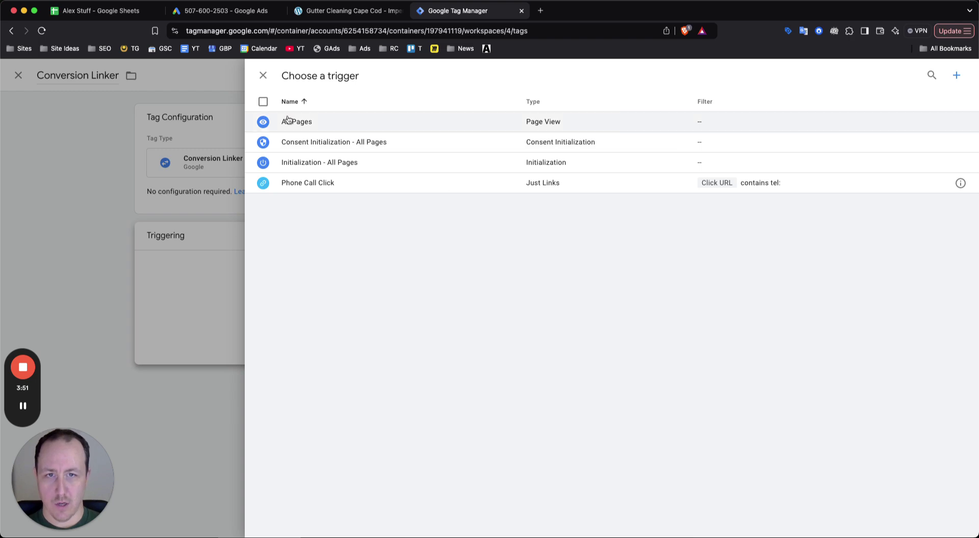
left_click(293, 121)
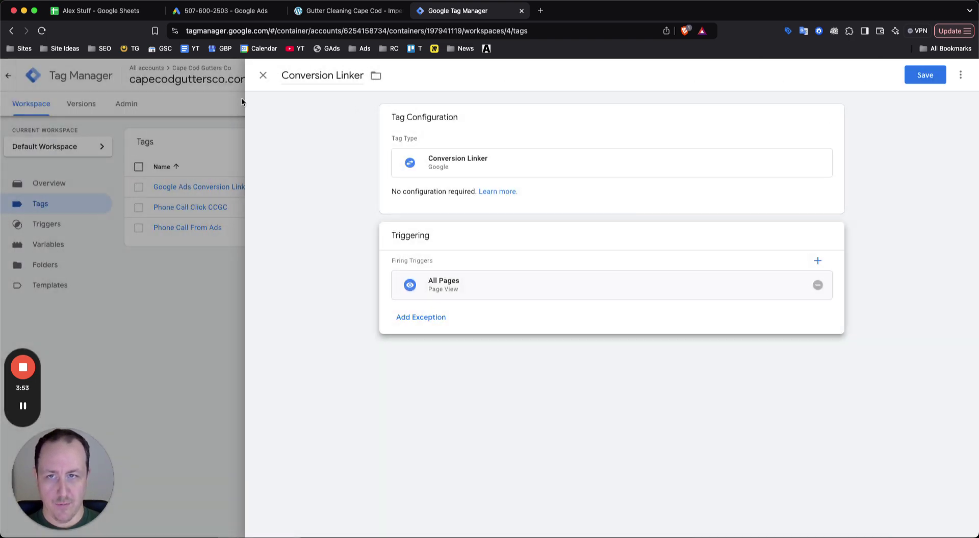
left_click(262, 75)
left_click(602, 199)
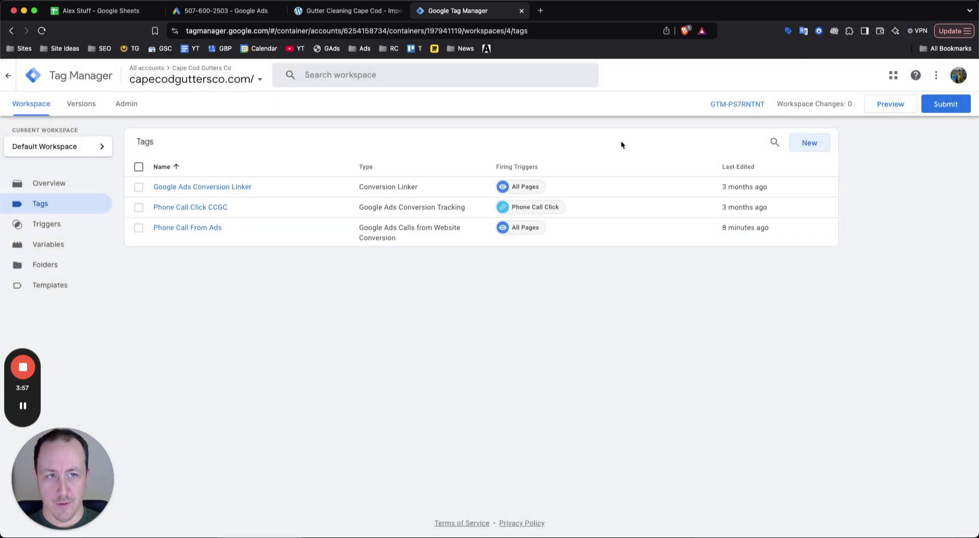
Create a new tag named 'Google Ads Phone Call' and browse the Google Ads tag types
left_click(810, 143)
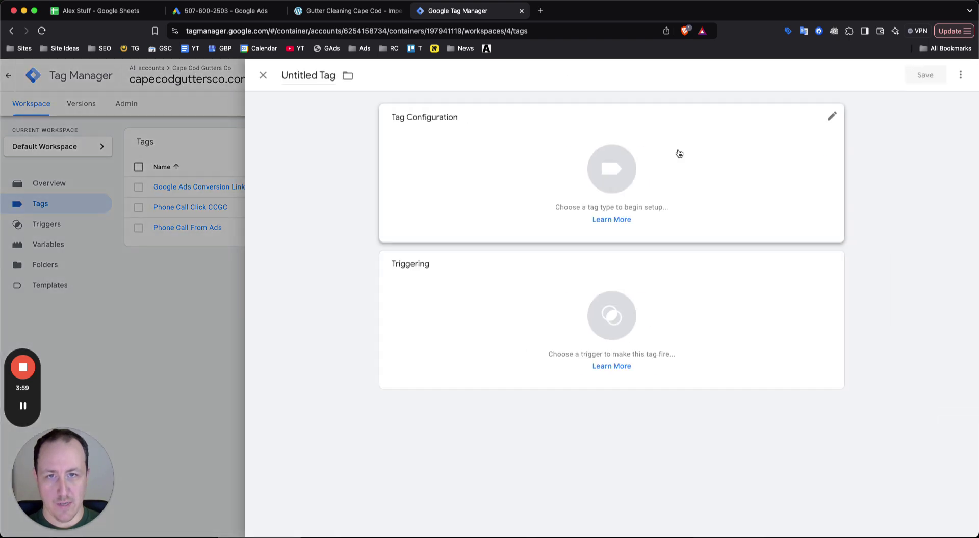
left_click(303, 76)
type("Go")
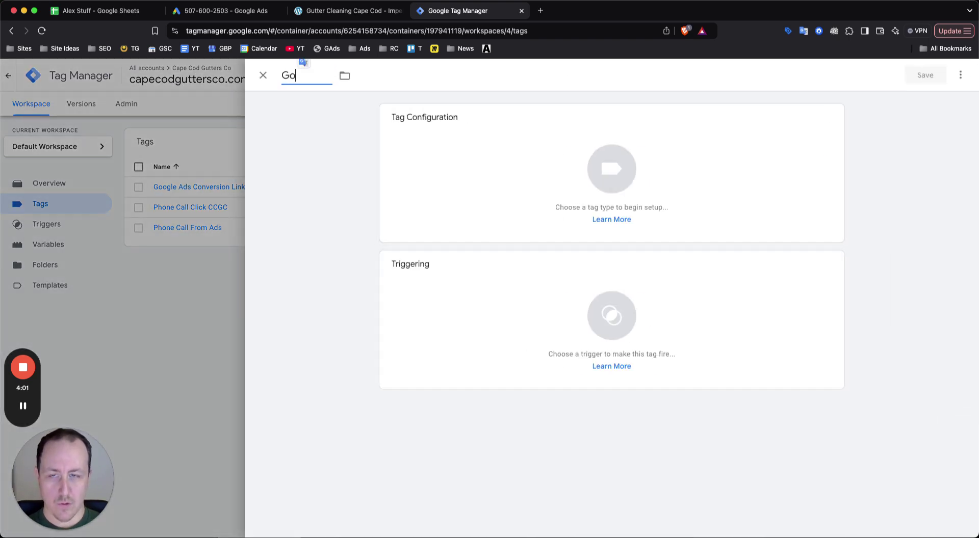
type("ogle Ads Phone Call")
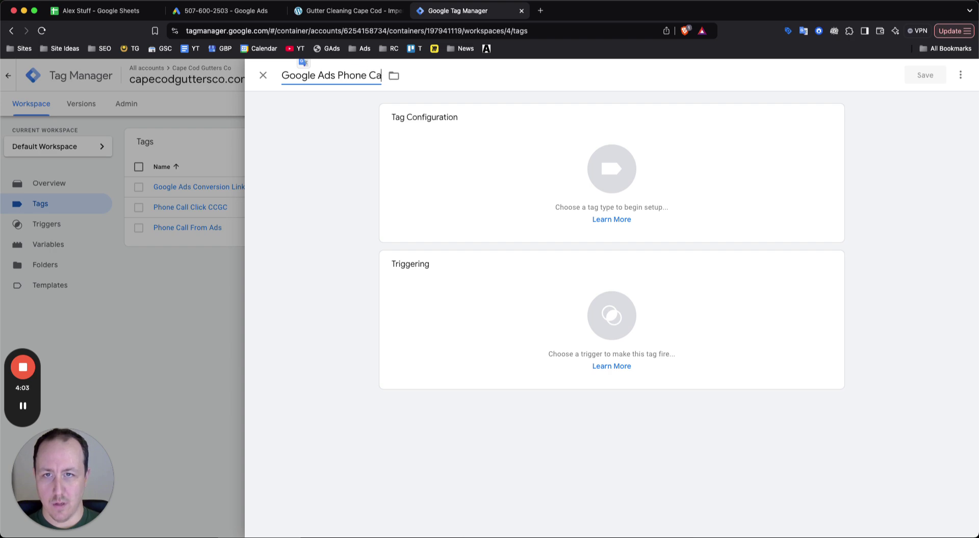
left_click(576, 197)
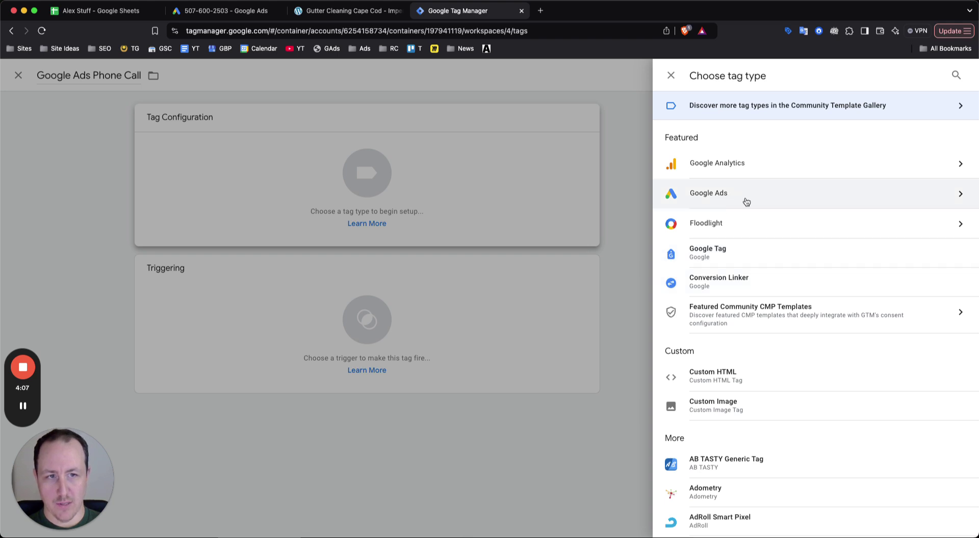
left_click(724, 199)
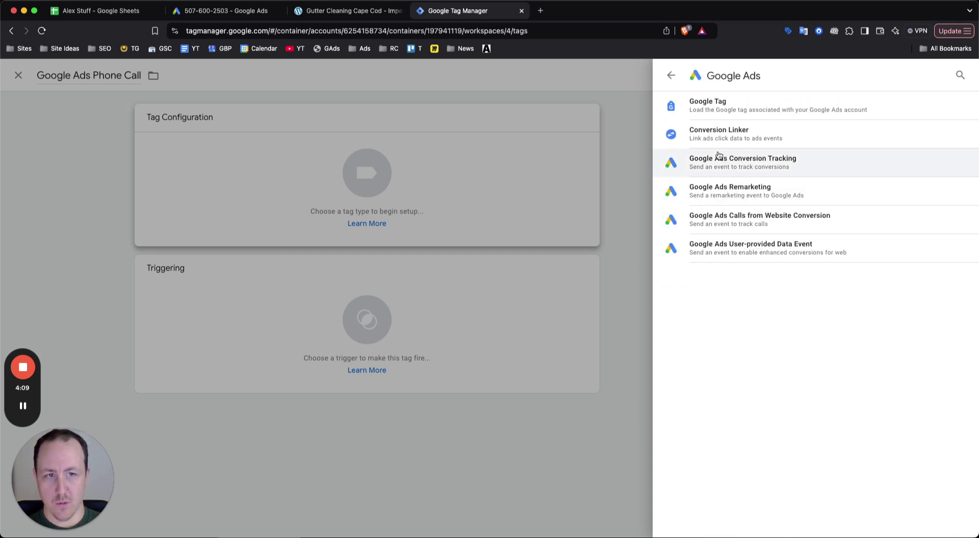
Pick the Google Ads Calls from Website Conversion tag type and paste in the website's phone number
left_click(733, 220)
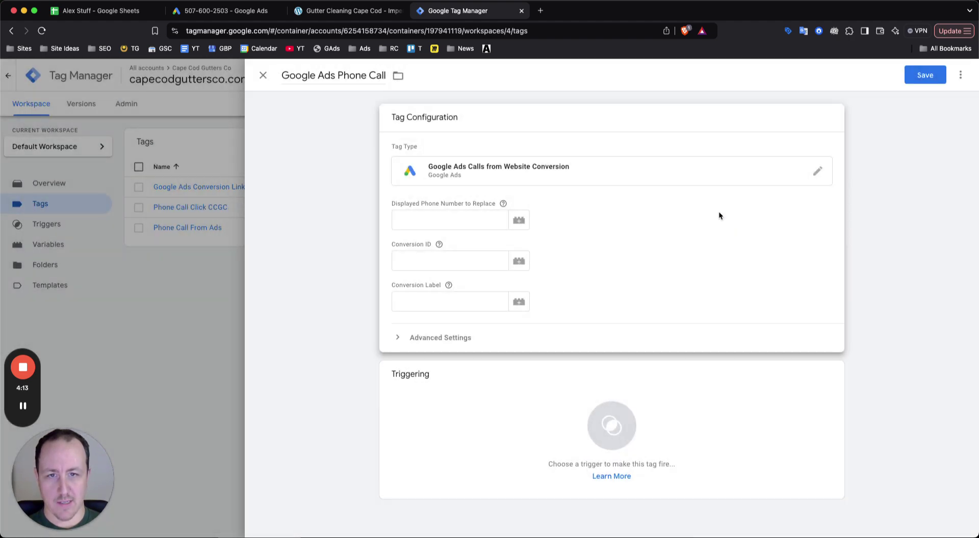
left_click(462, 216)
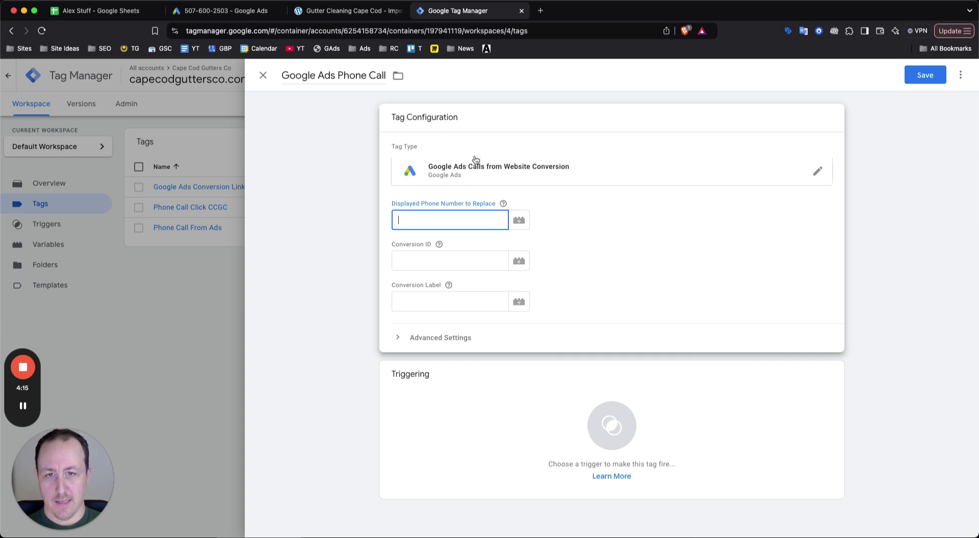
mouse_move(503, 205)
left_click(453, 218)
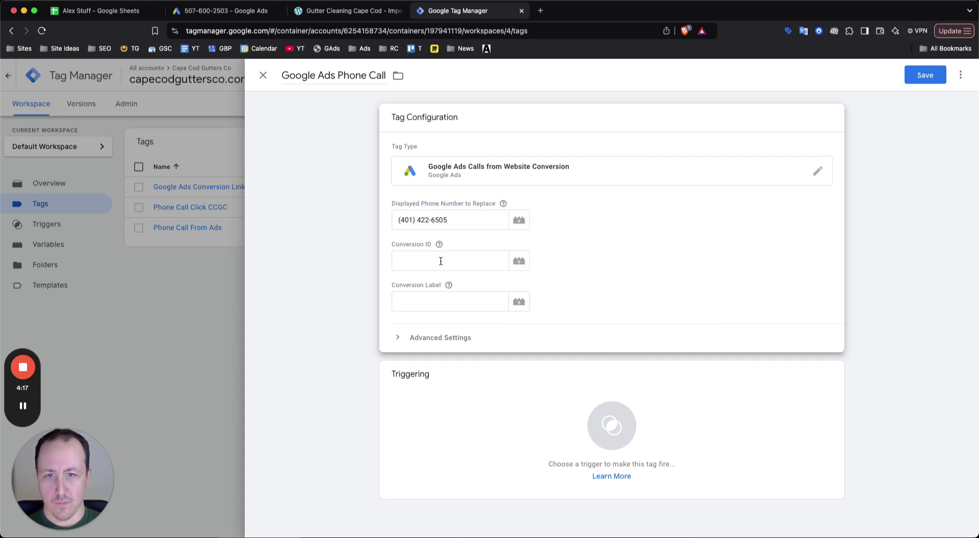
left_click(435, 263)
Copy the conversion ID and conversion label from Google Ads into the tag's fields
left_click(224, 10)
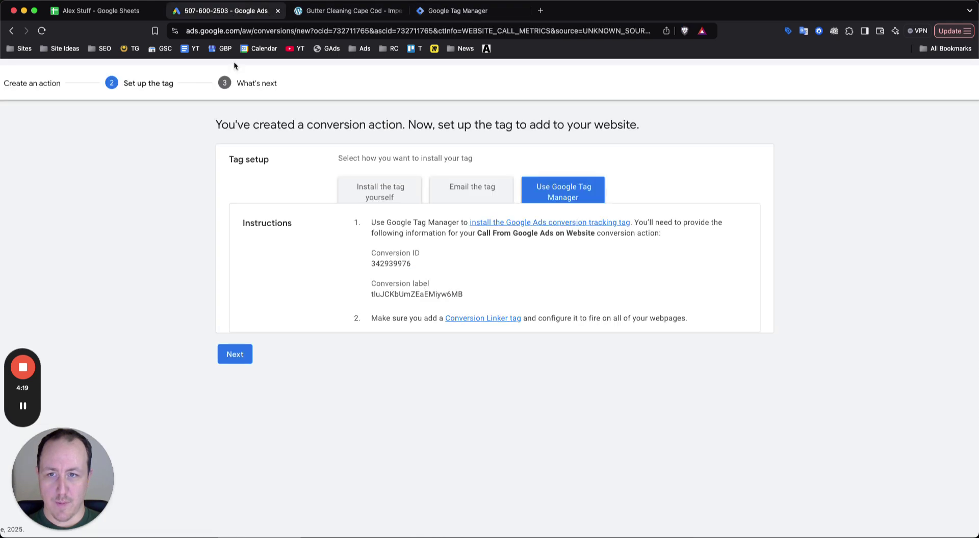
double_click(391, 264)
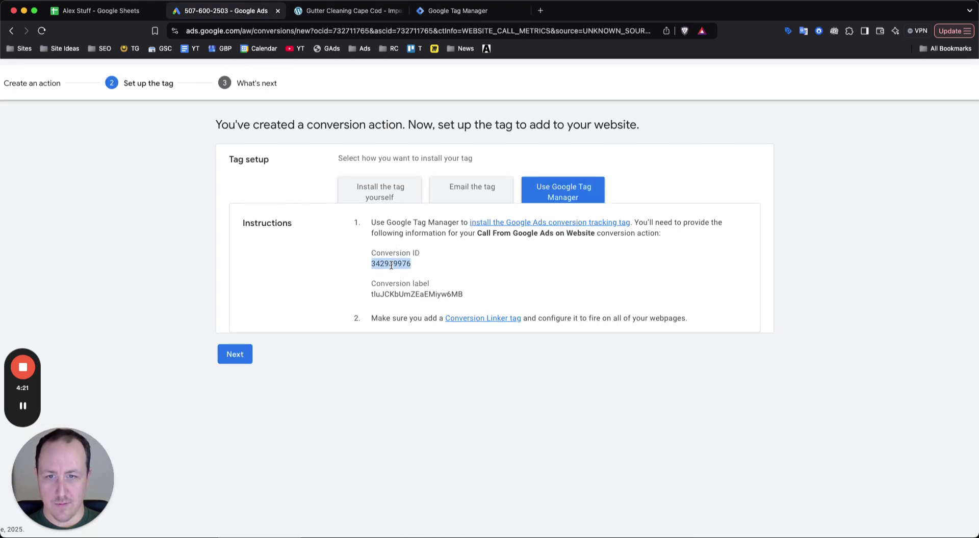
left_click(461, 13)
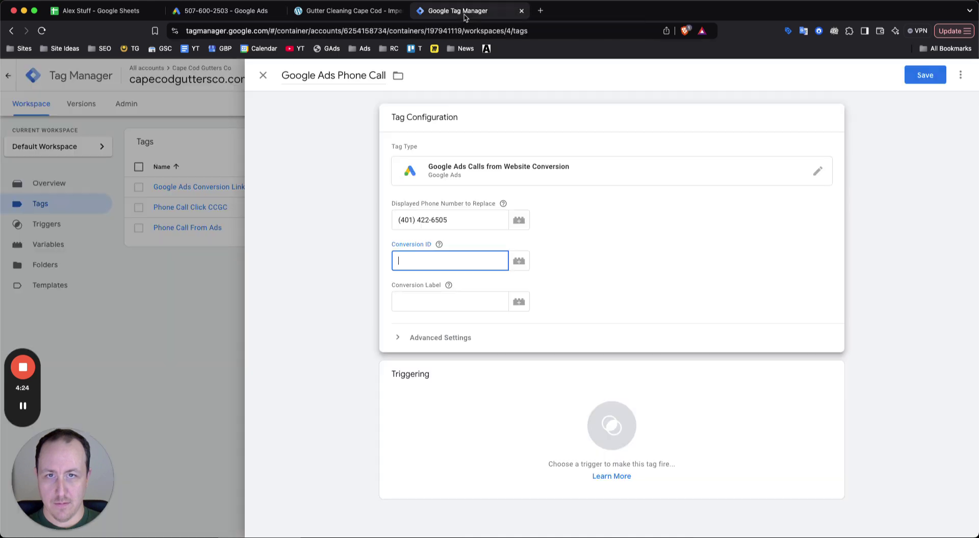
left_click(447, 261)
left_click(435, 296)
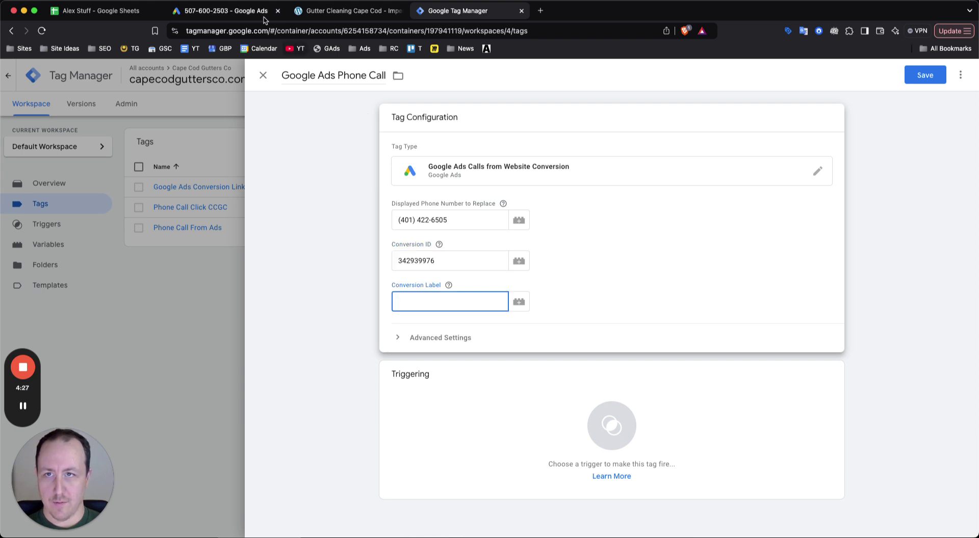
left_click(247, 11)
double_click(417, 294)
key("super+c")
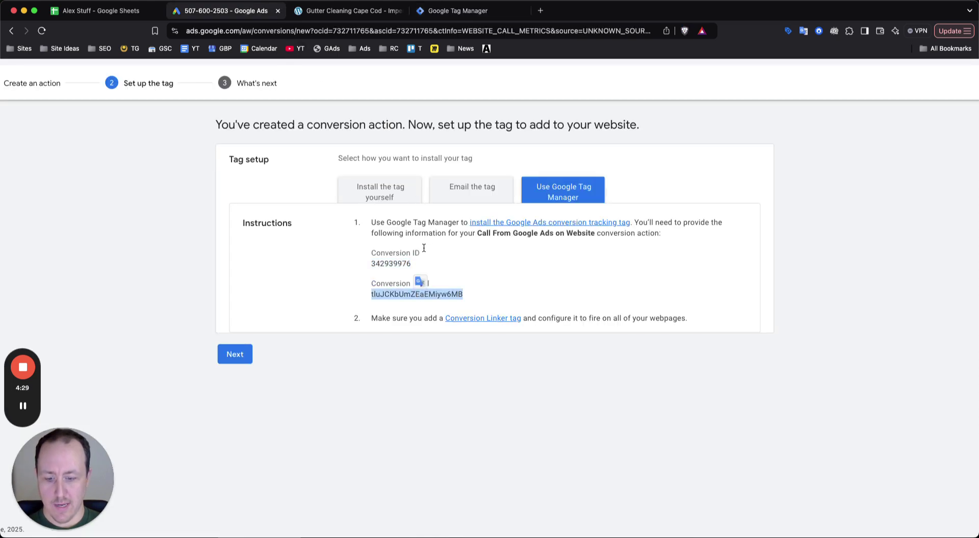
left_click(458, 11)
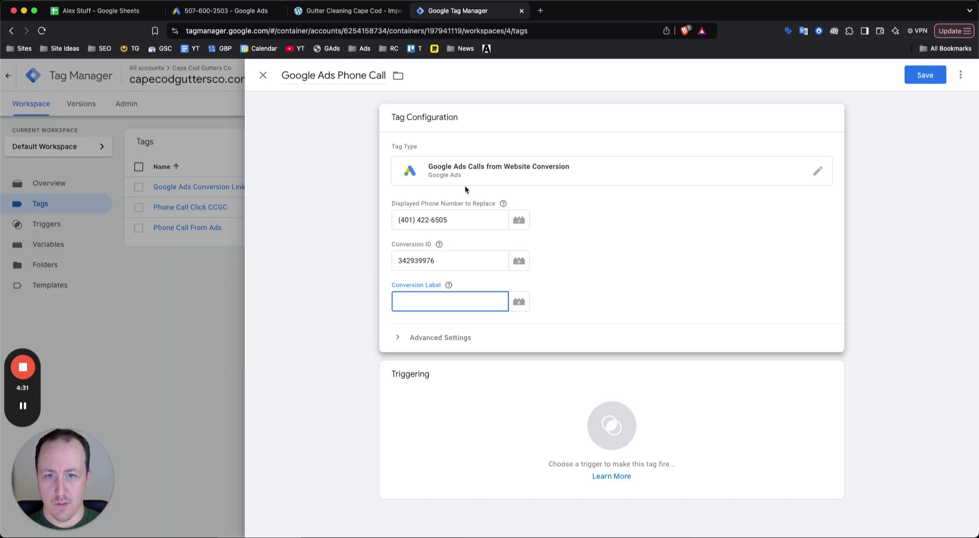
key("super+v")
left_click(537, 413)
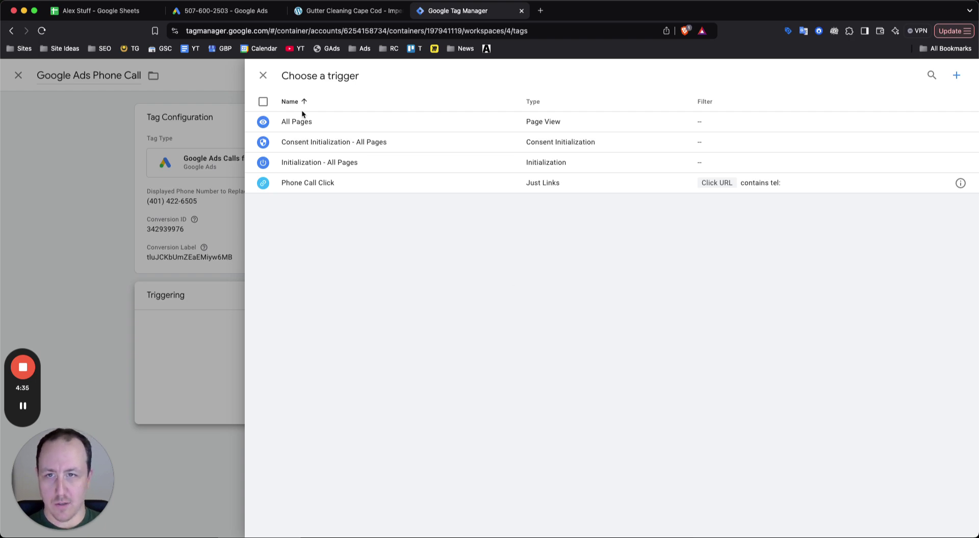
Set the Google Ads Phone Call tag to fire on All Pages and save it
left_click(293, 127)
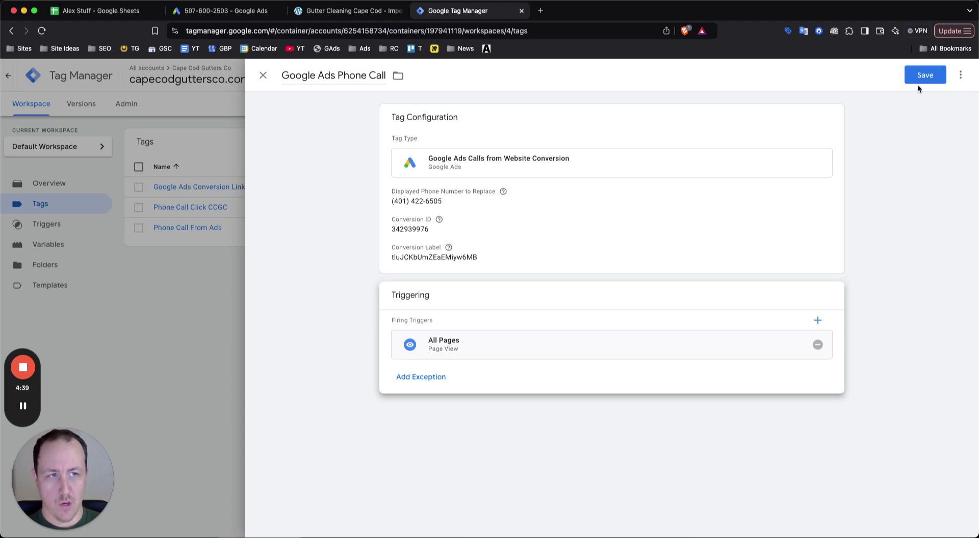
left_click(264, 75)
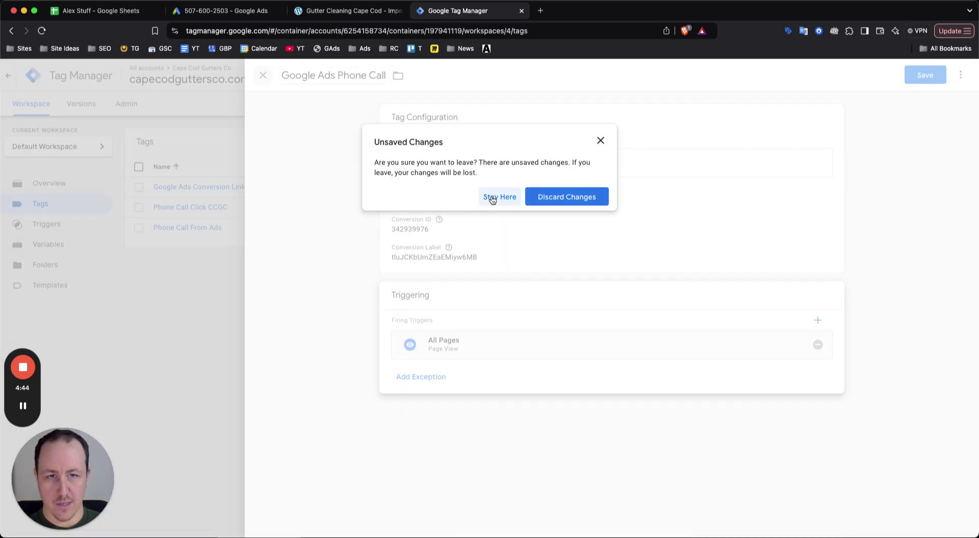
left_click(492, 198)
left_click(921, 77)
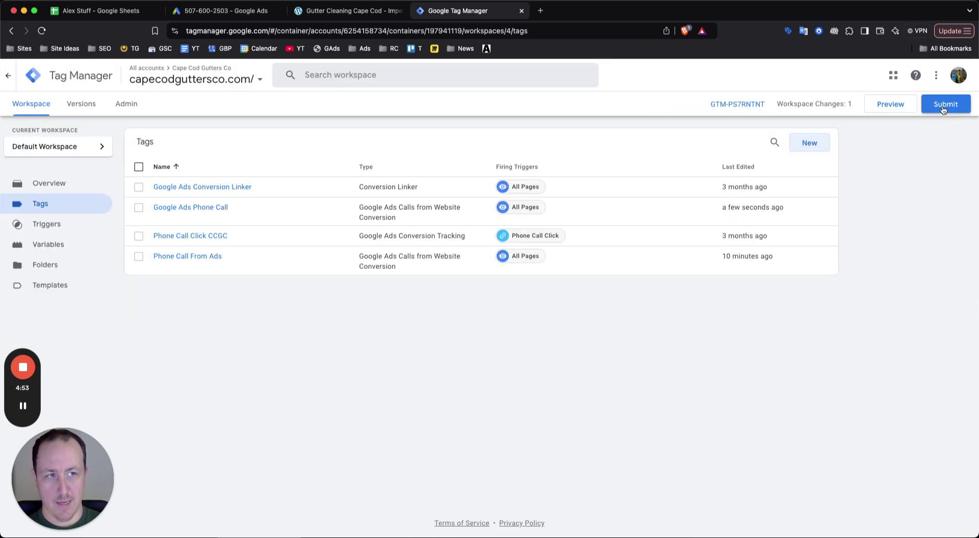
Submit and publish the workspace as Version 4 without a version description
left_click(944, 107)
left_click(952, 81)
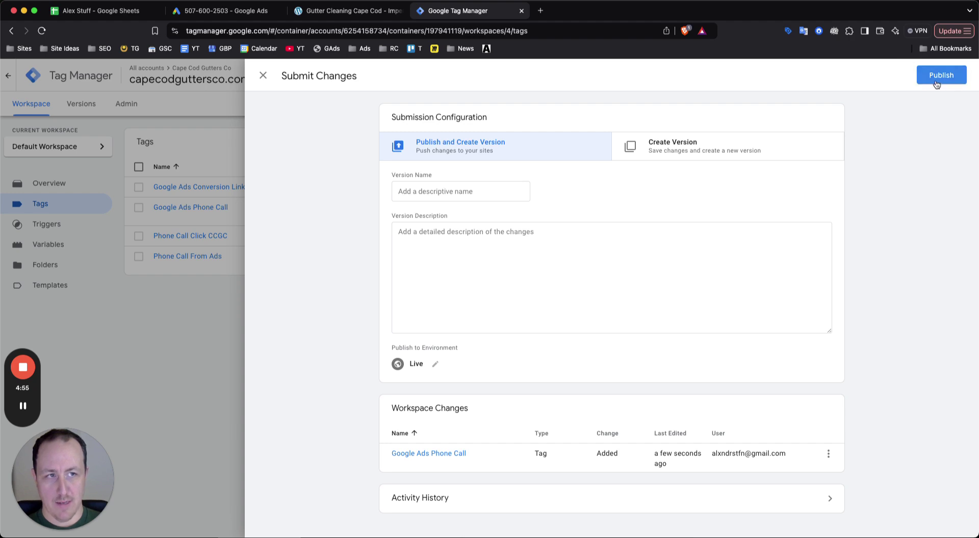
left_click(597, 374)
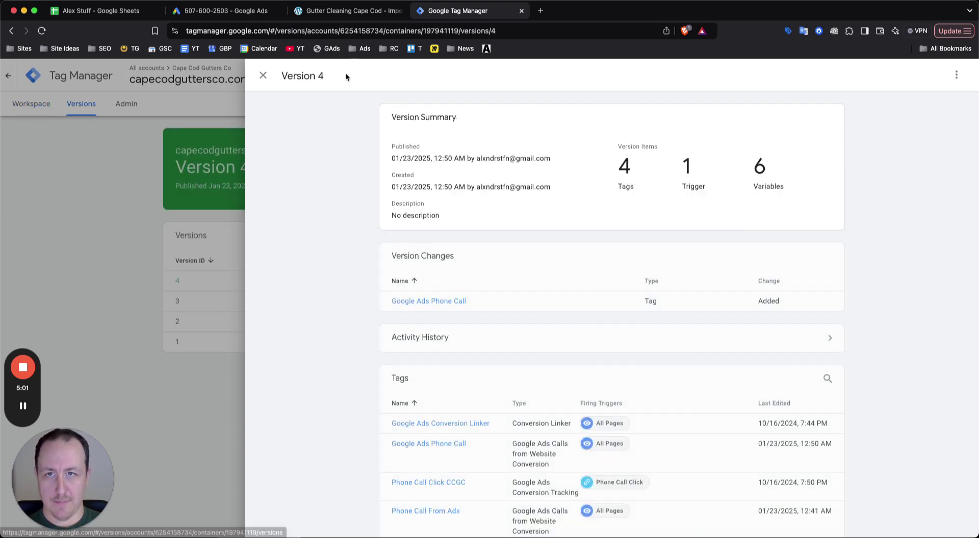
left_click(262, 76)
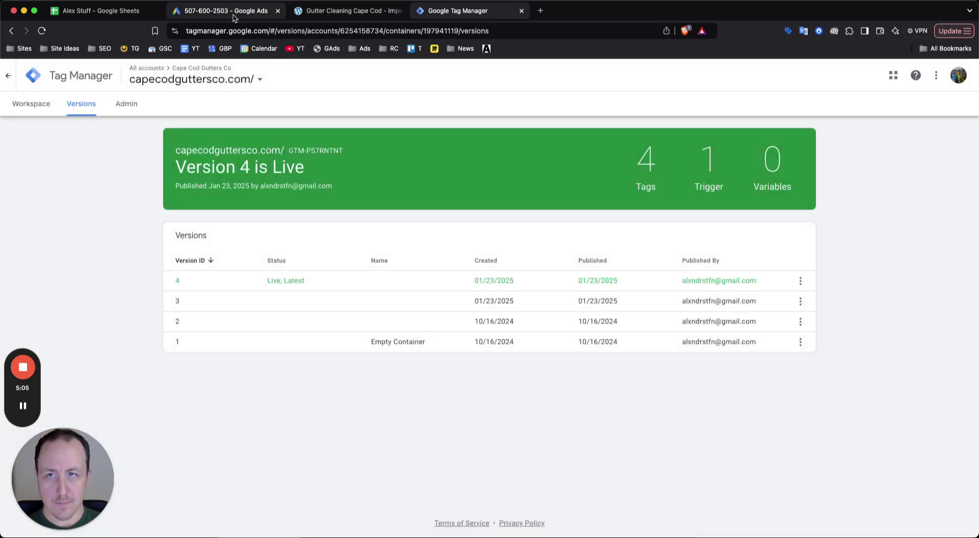
Finish the 'Call From Google Ads on Website' setup in Google Ads with Next and Done
left_click(234, 15)
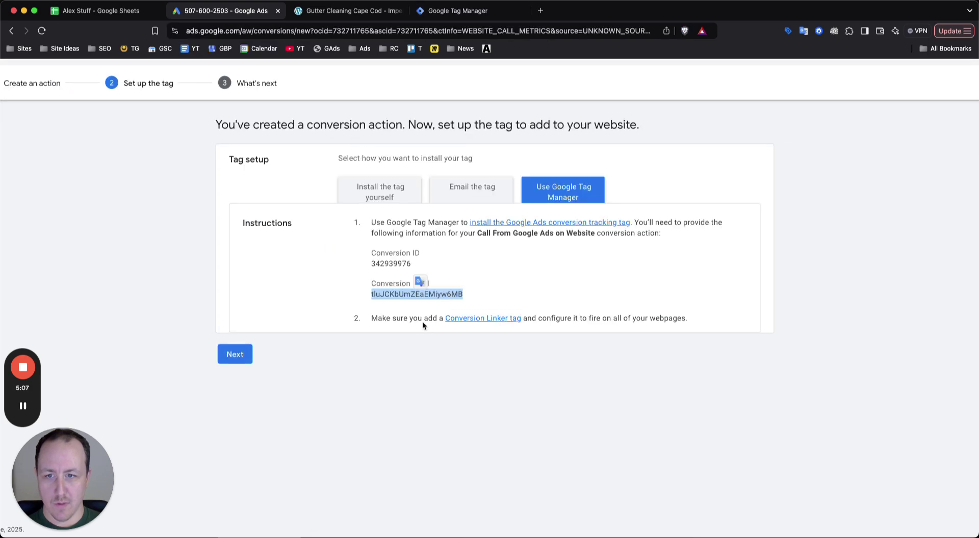
left_click(238, 354)
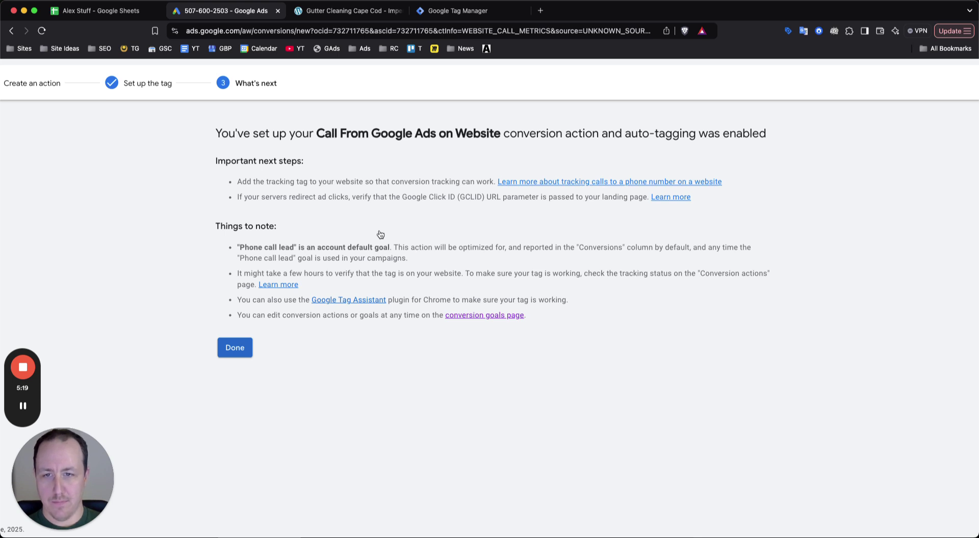
left_click(243, 353)
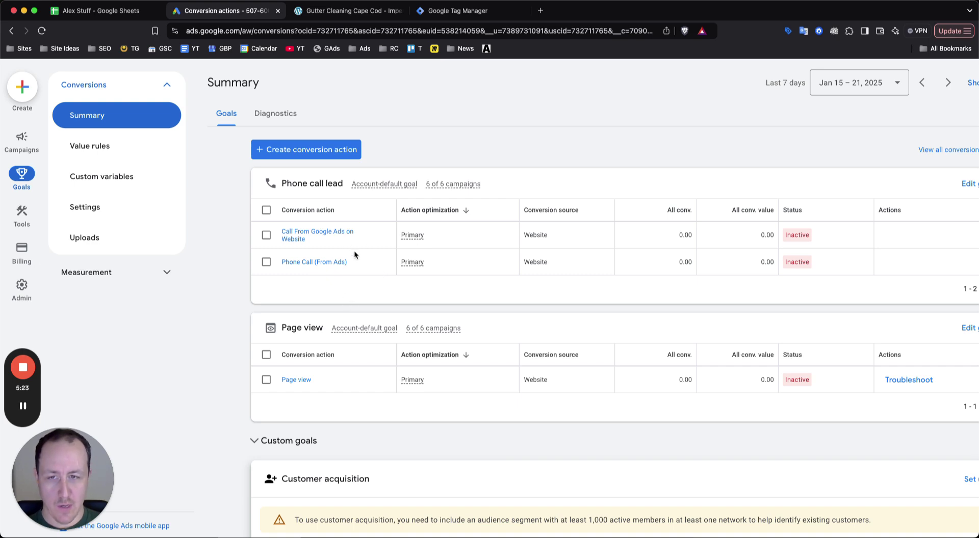
scroll(327, 249, "up", 5)
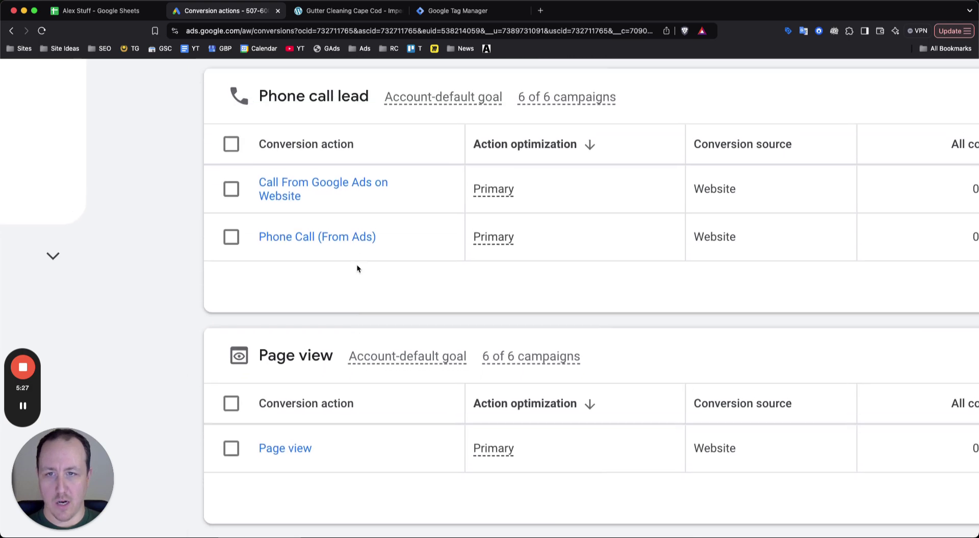
scroll(356, 264, "up", 2)
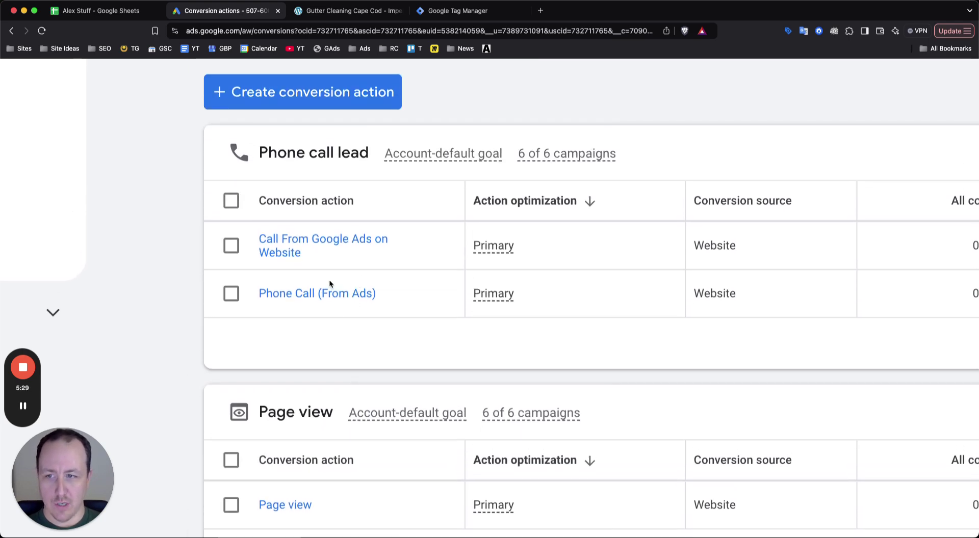
scroll(329, 280, "up", 5)
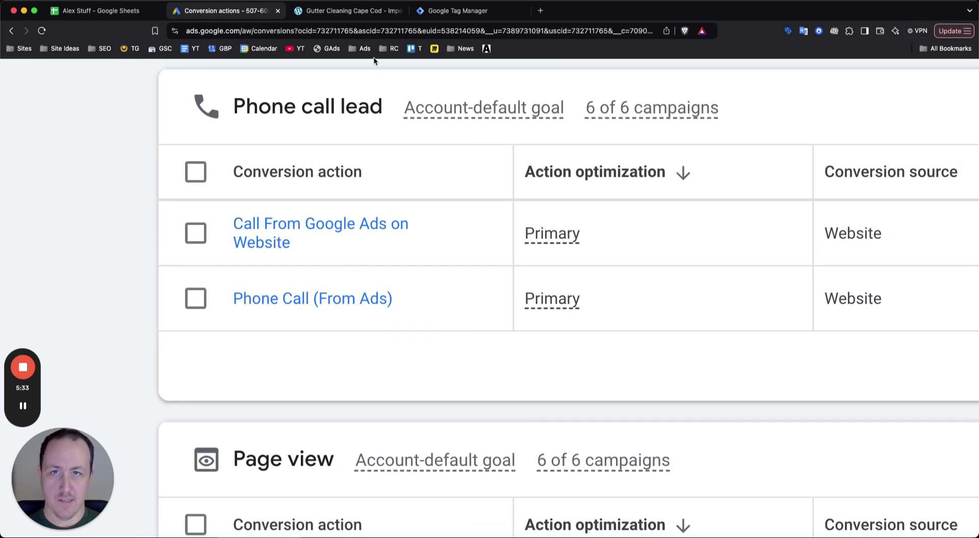
left_click(352, 11)
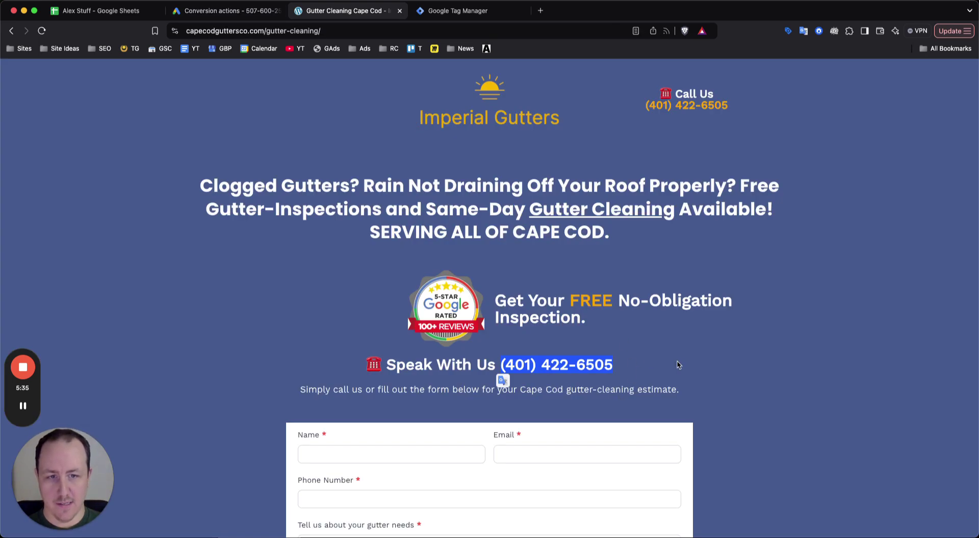
Check the phone number on the Gutter Cleaning Cape Cod page, then return to Google Ads conversions
left_click(582, 368)
scroll(521, 371, "up", 5)
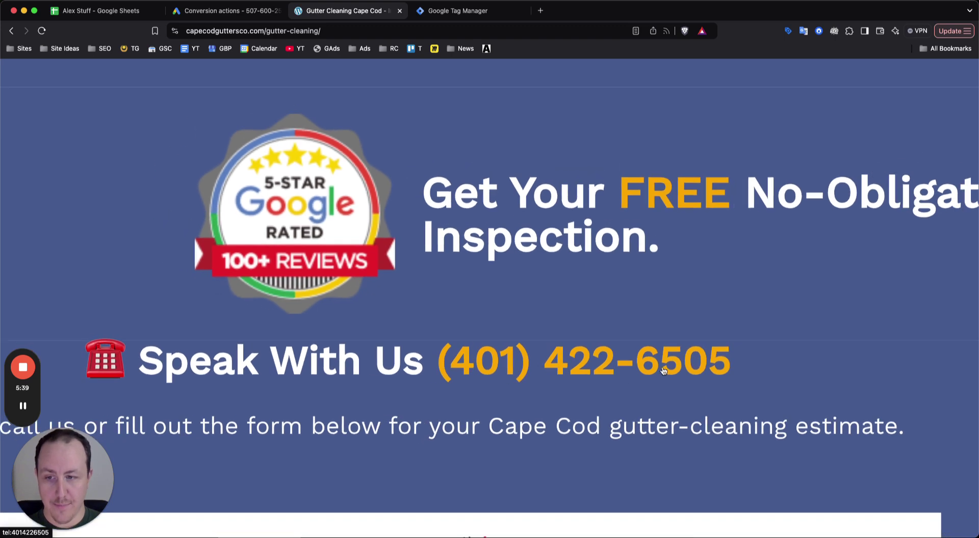
scroll(663, 371, "down", 5)
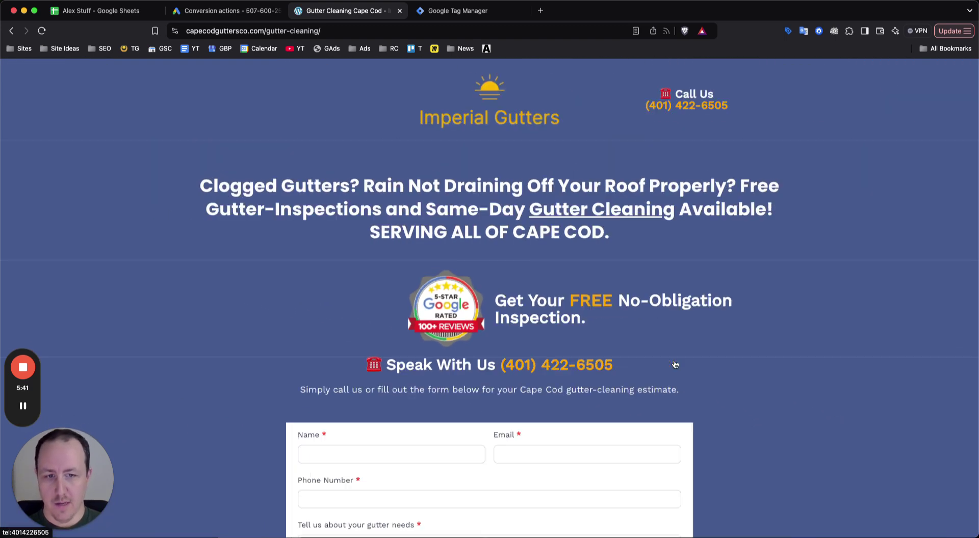
scroll(606, 324, "down", 2)
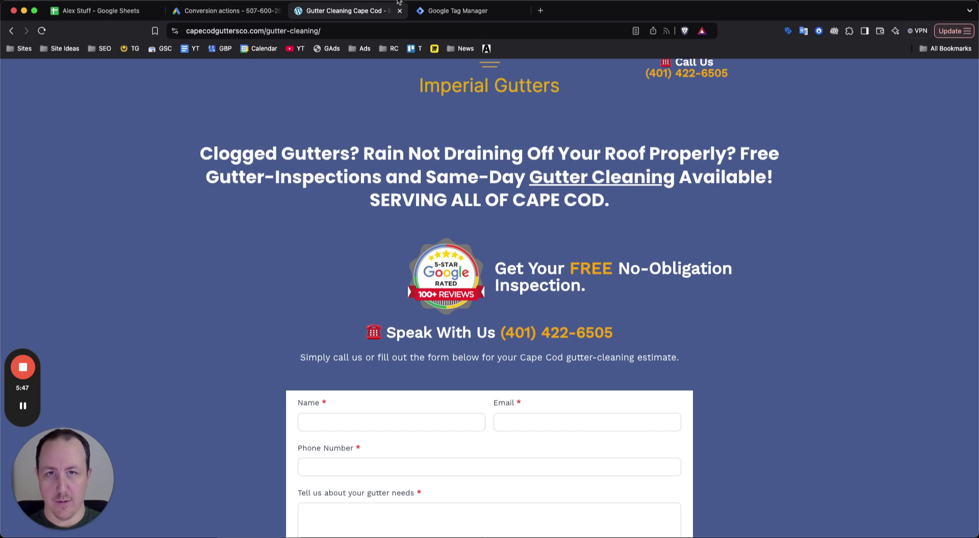
left_click(200, 15)
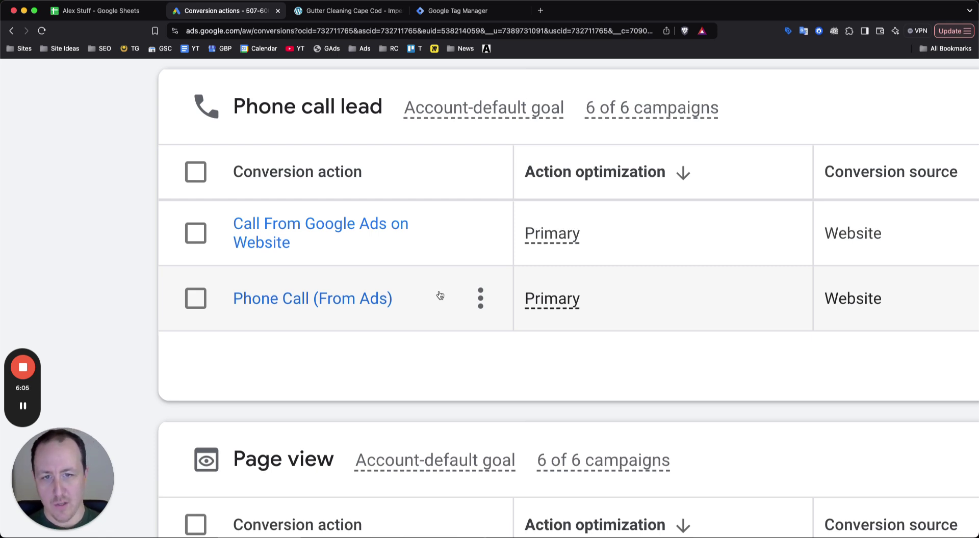
Scroll to the Phone call lead goal showing Call From Google Ads on Website and Phone Call (From Ads)
scroll(402, 319, "down", 2)
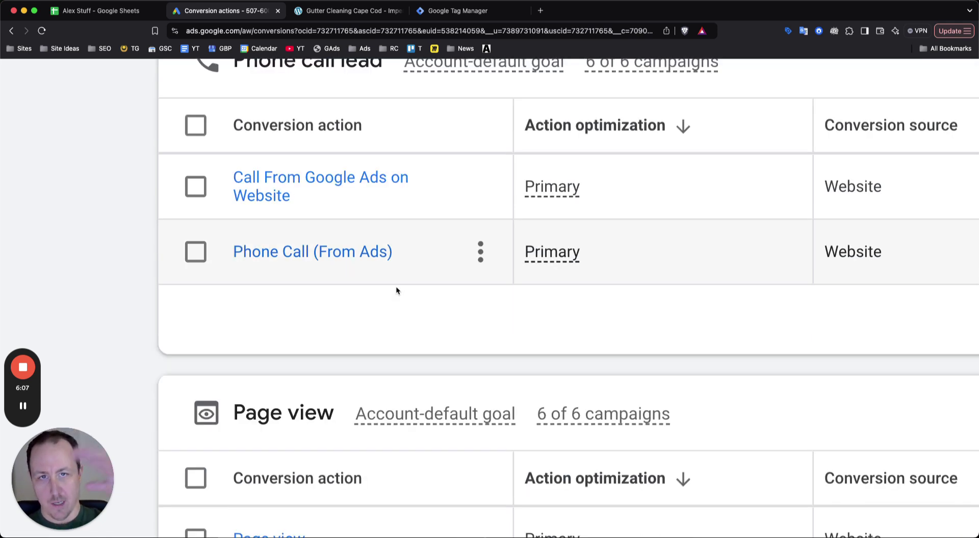
mouse_move(19, 371)
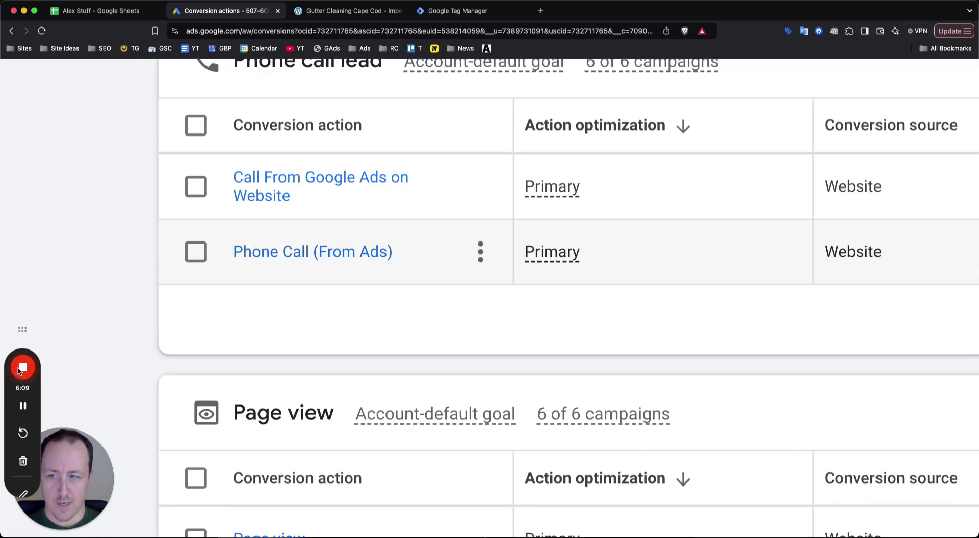